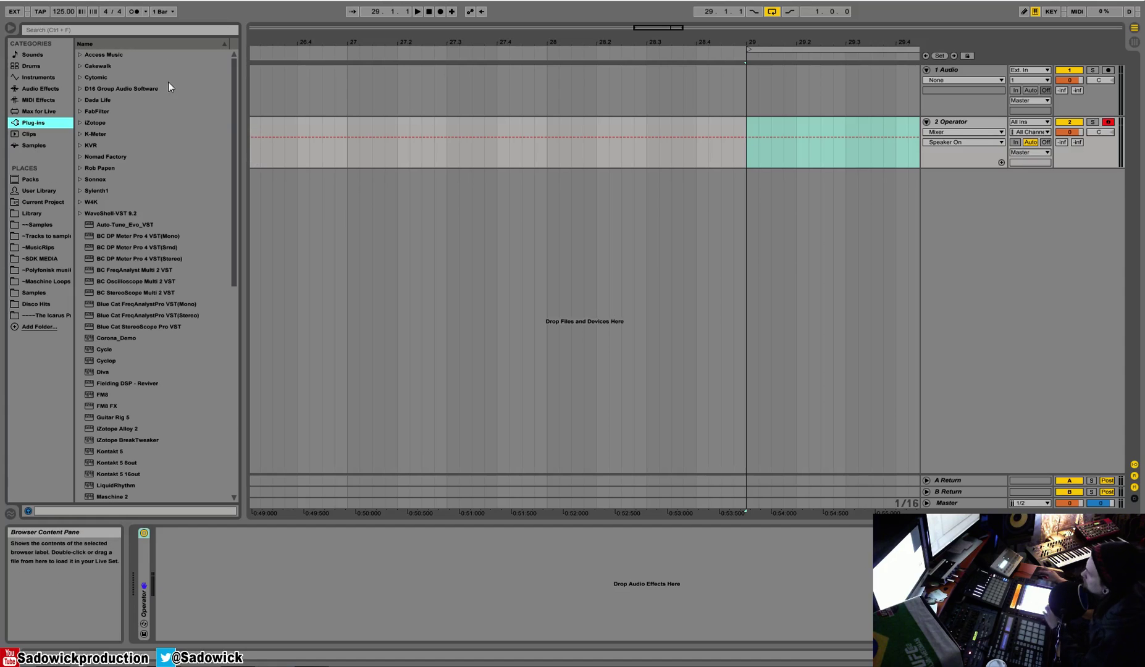
# Load the KVR SignalAnalyzer plug-in onto the Operator track and place its window over the middle of the arrangement.
pyautogui.click(79, 144)
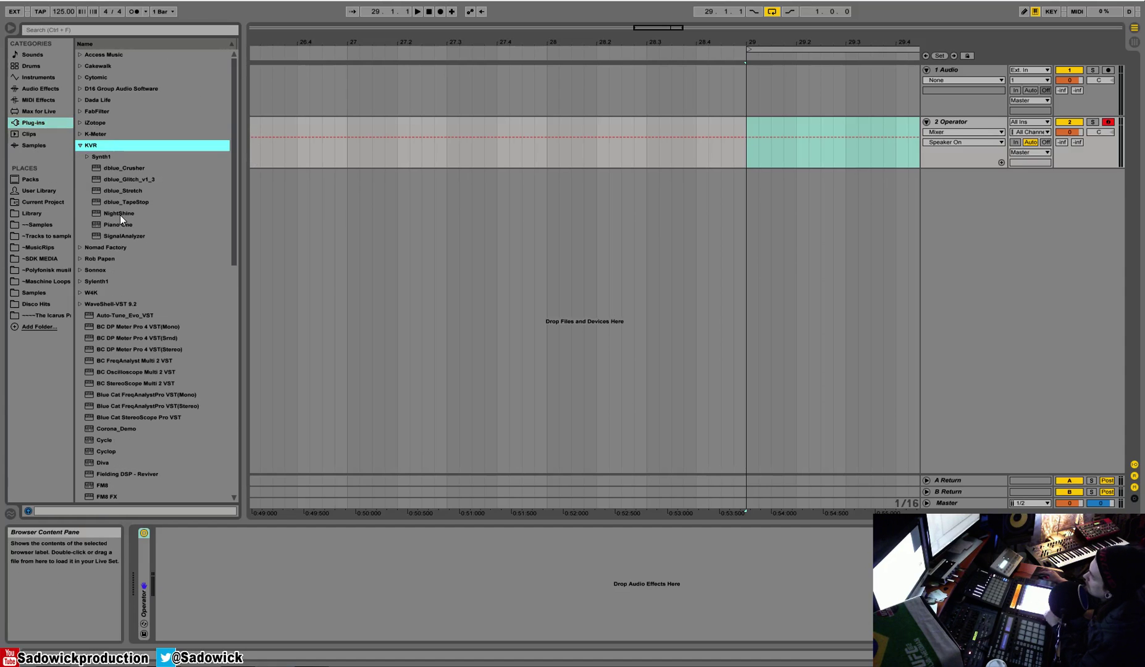
pyautogui.moveTo(119, 236); pyautogui.dragTo(275, 546)
pyautogui.moveTo(229, 11); pyautogui.dragTo(591, 218)
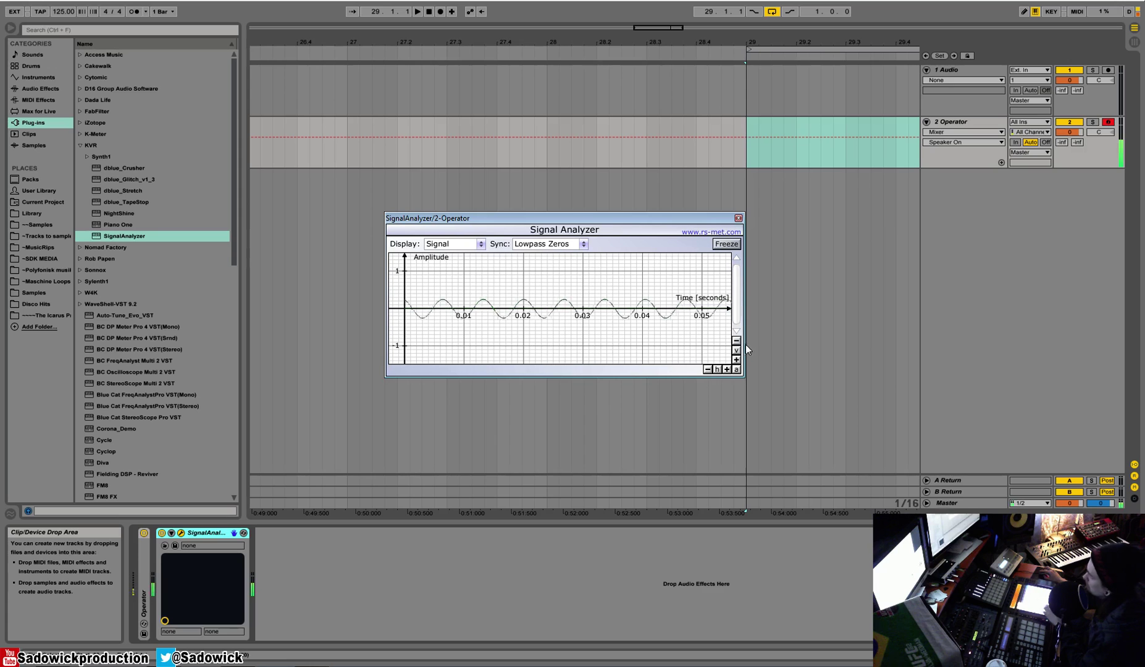
# Zoom in on both the amplitude and time axes of the SignalAnalyzer's waveform plot.
pyautogui.click(736, 360)
pyautogui.click(736, 361)
pyautogui.click(737, 361)
pyautogui.click(726, 369)
pyautogui.click(726, 370)
pyautogui.click(726, 369)
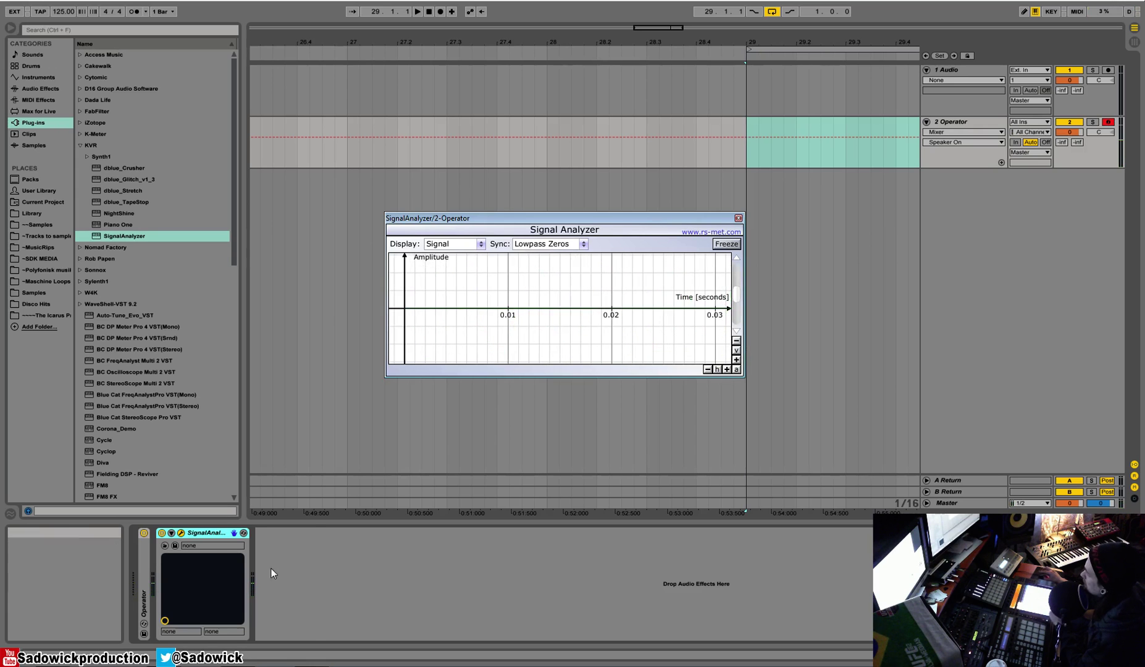
# Duplicate the SignalAnalyzer device and place the copy's window directly below the first one.
pyautogui.rightClick(207, 531)
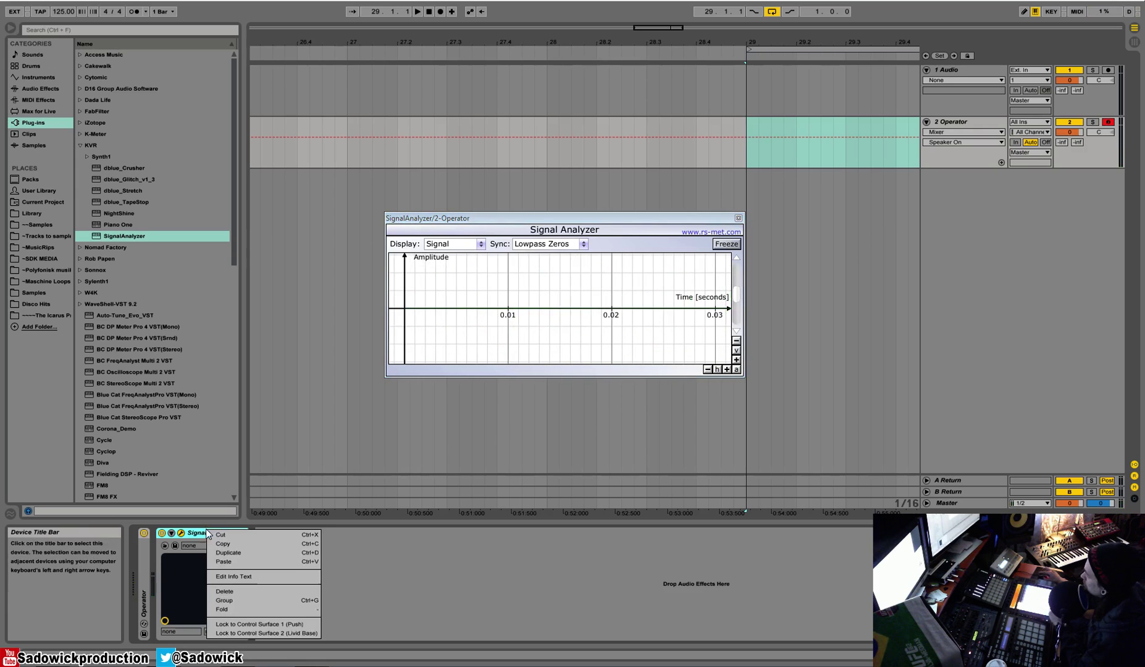
pyautogui.click(250, 553)
pyautogui.moveTo(588, 337); pyautogui.dragTo(582, 381)
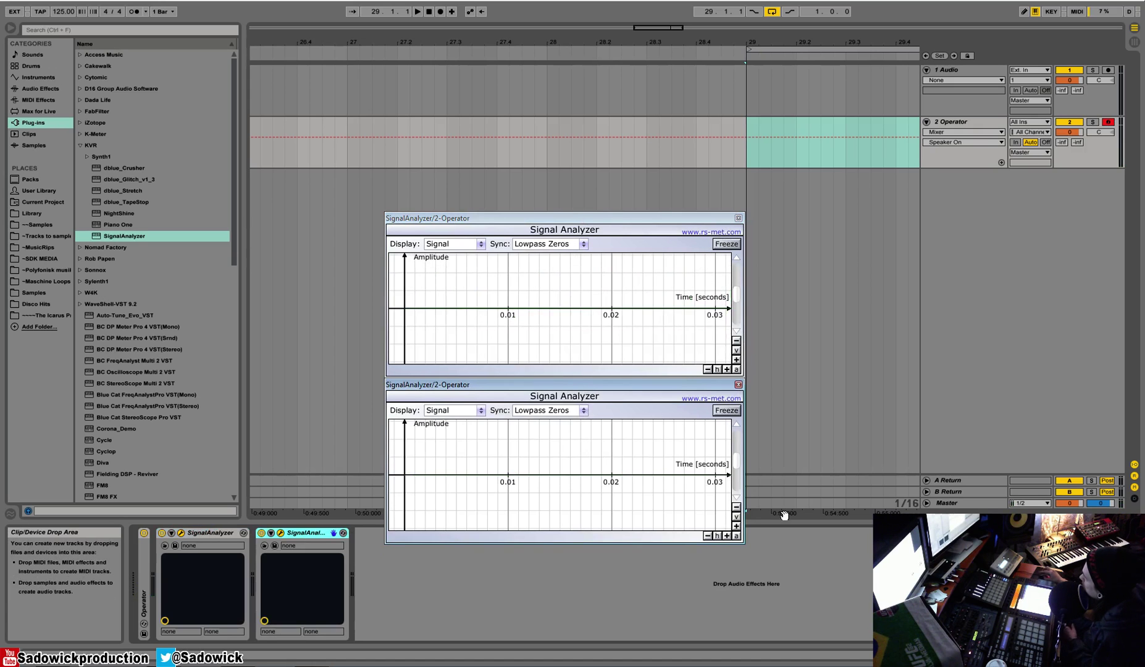
# Set the second SignalAnalyzer's display to Spectrum and restack both analyzer windows slightly higher in the arrangement.
pyautogui.click(576, 411)
pyautogui.click(613, 414)
pyautogui.click(467, 408)
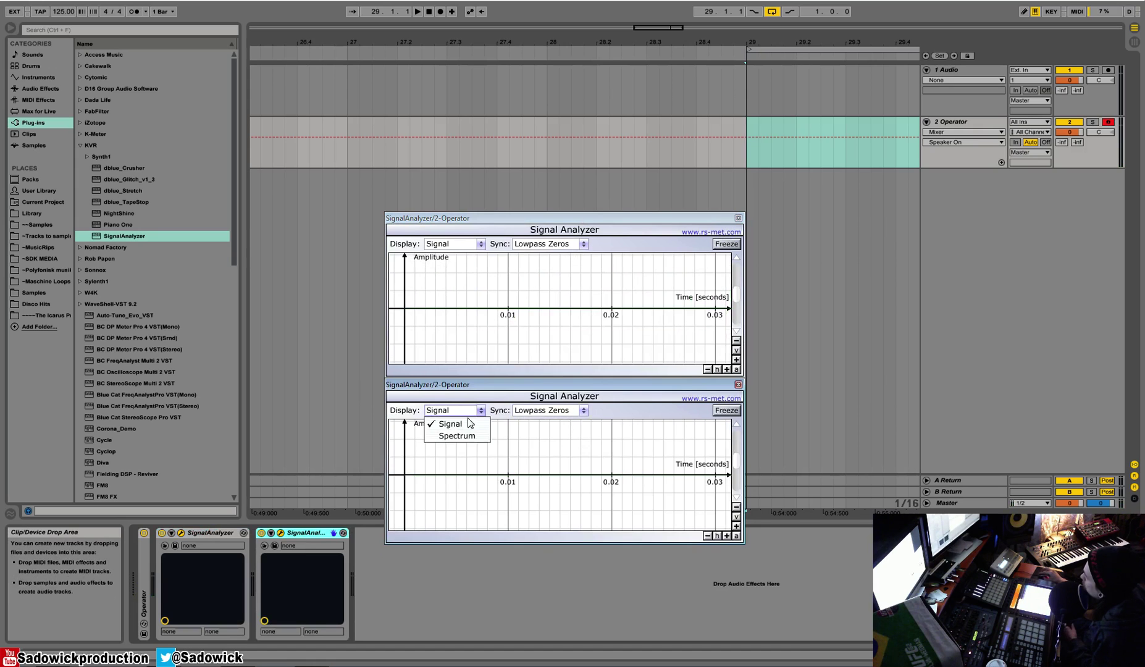
pyautogui.click(485, 432)
pyautogui.moveTo(502, 216); pyautogui.dragTo(467, 174)
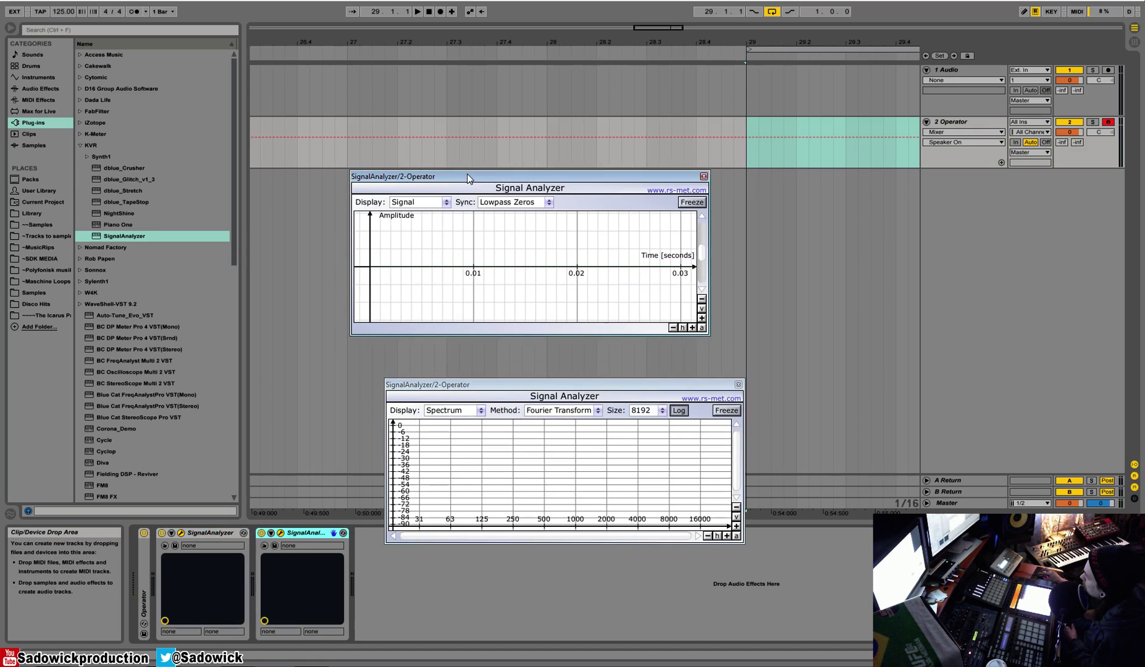
pyautogui.moveTo(499, 387); pyautogui.dragTo(462, 346)
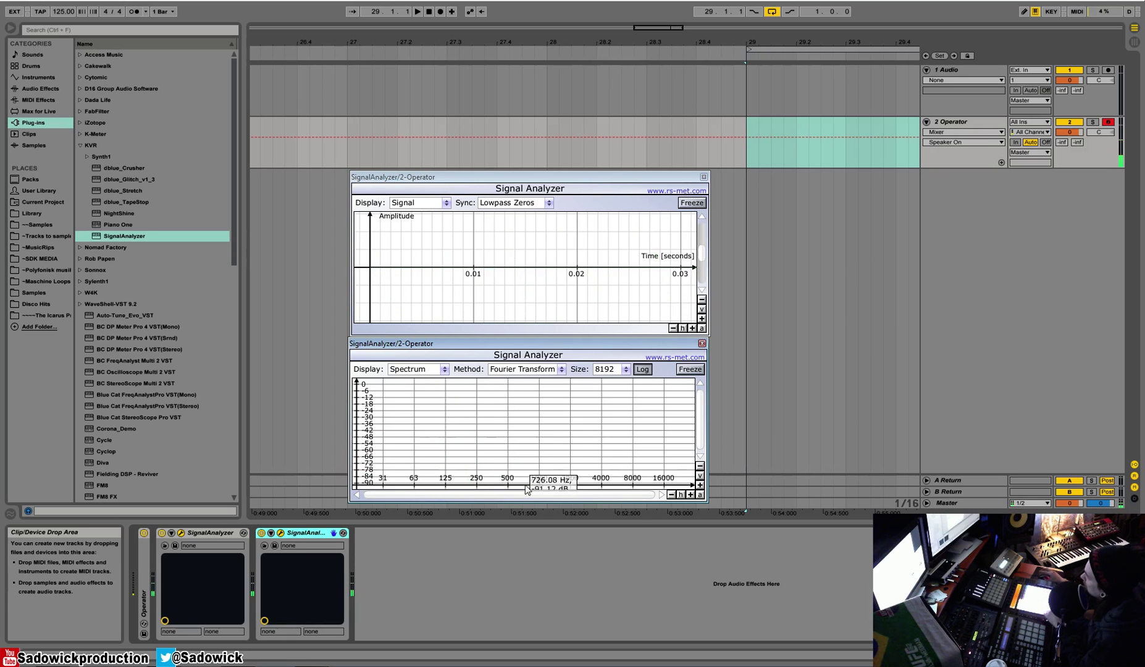
# Fold both SignalAnalyzer devices and insert the Amp audio effect ahead of them in the chain.
pyautogui.doubleClick(204, 532)
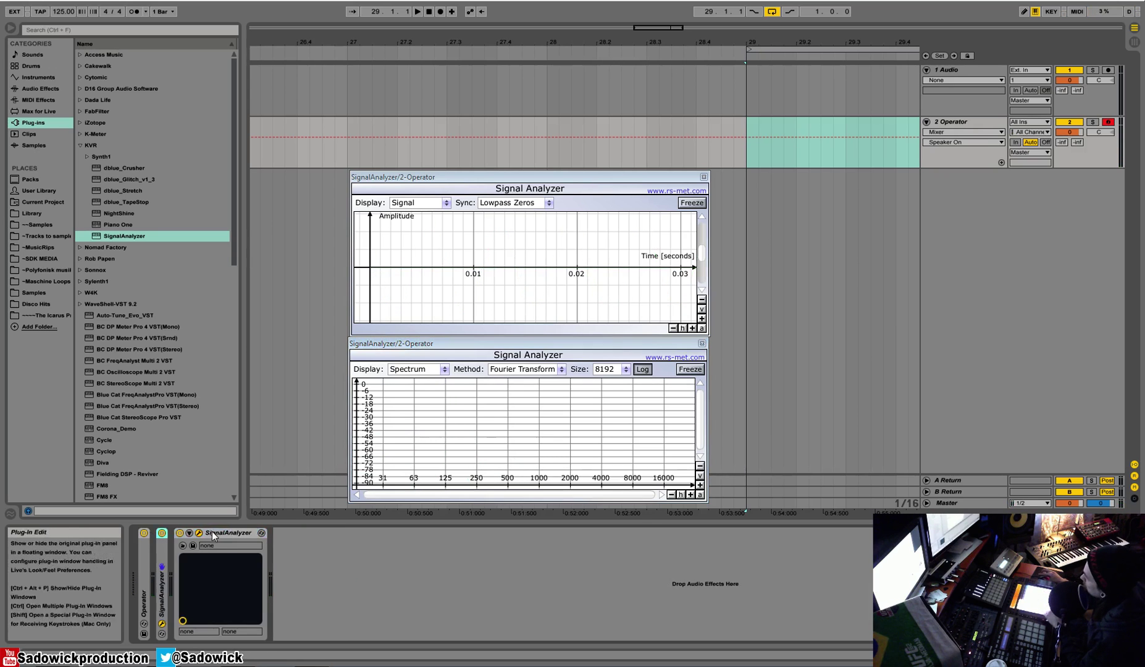
pyautogui.doubleClick(218, 530)
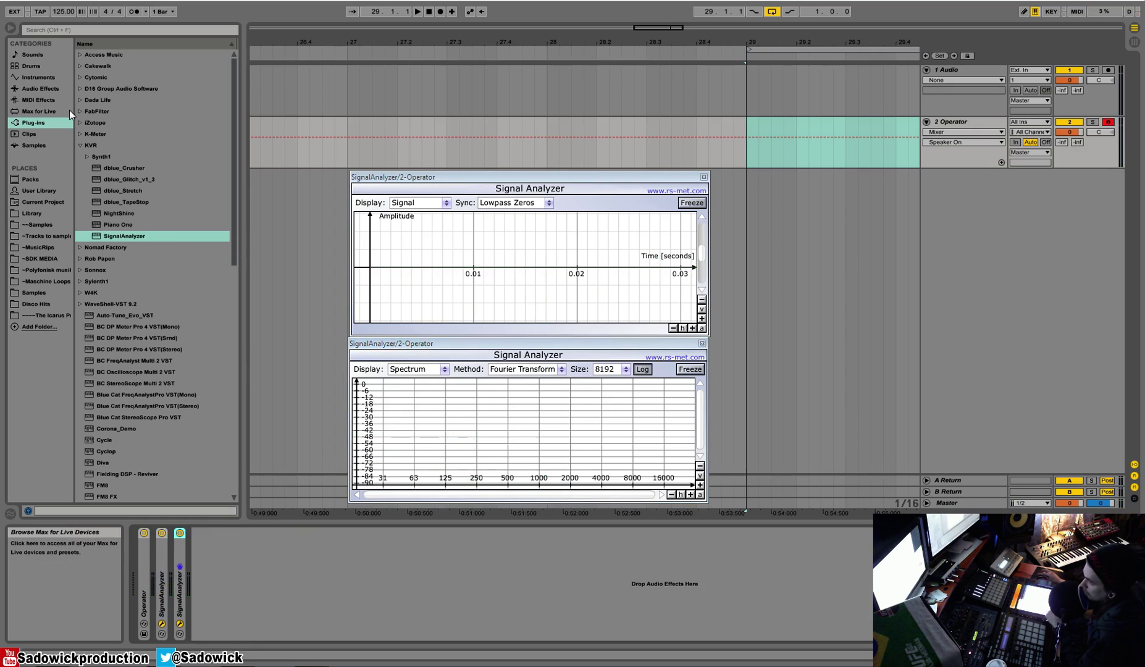
pyautogui.click(40, 88)
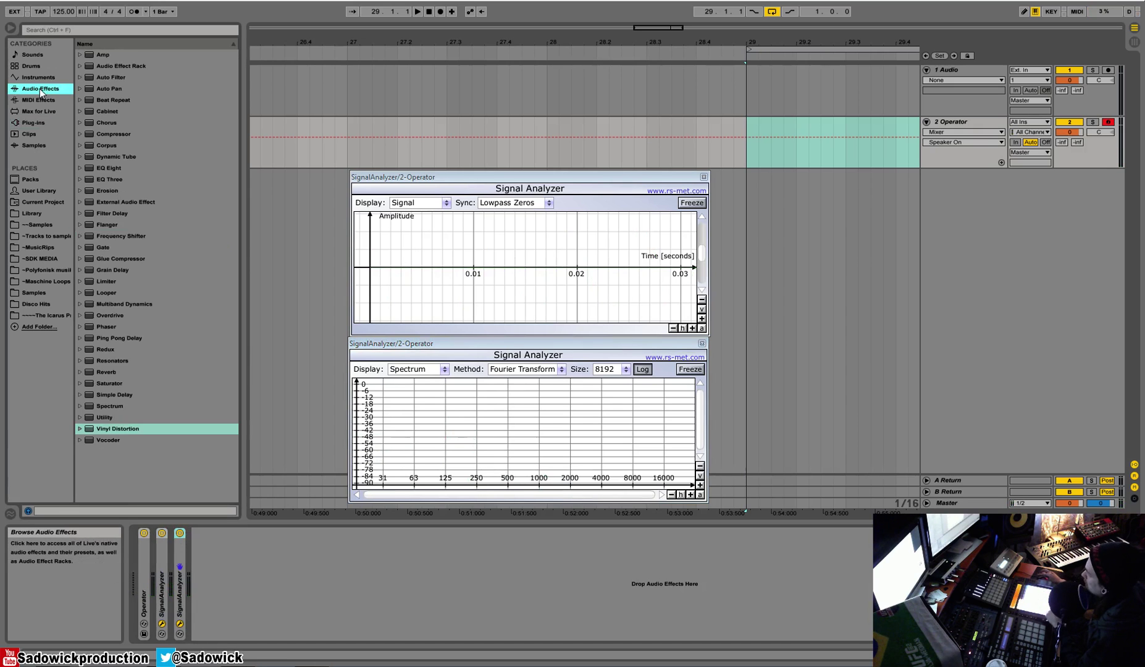
pyautogui.moveTo(105, 58); pyautogui.dragTo(174, 568)
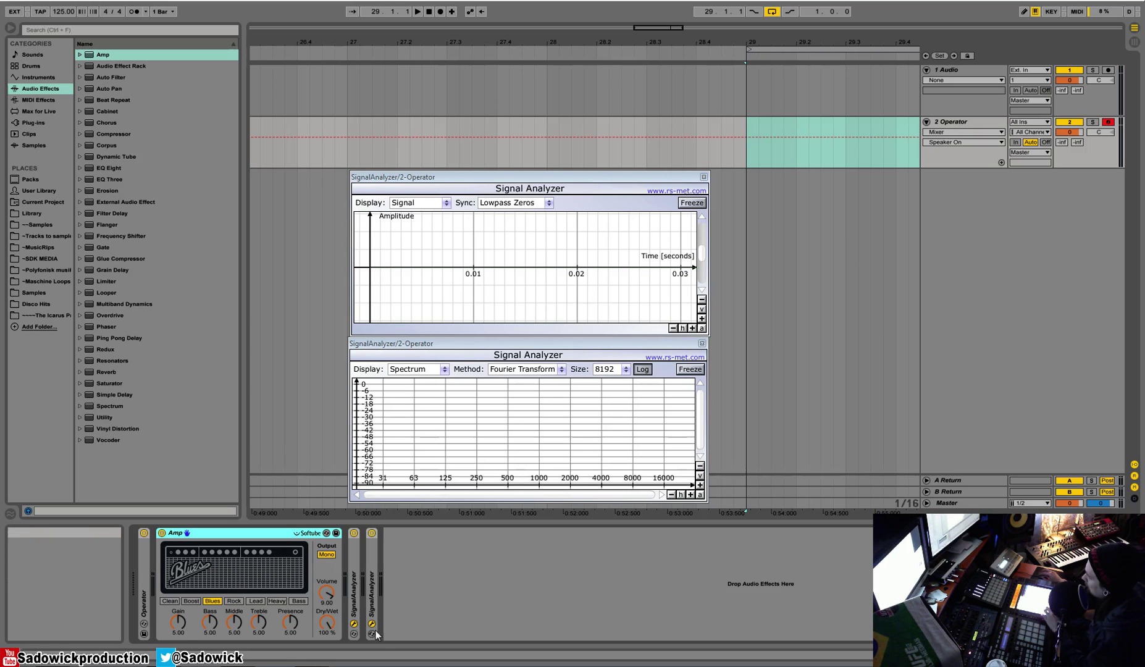
# Try the Amp's Dry/Wet mix at 0% and 25.4%, zoom out the waveform's amplitude, and restore the mix to 100%.
pyautogui.moveTo(331, 620); pyautogui.dragTo(331, 664)
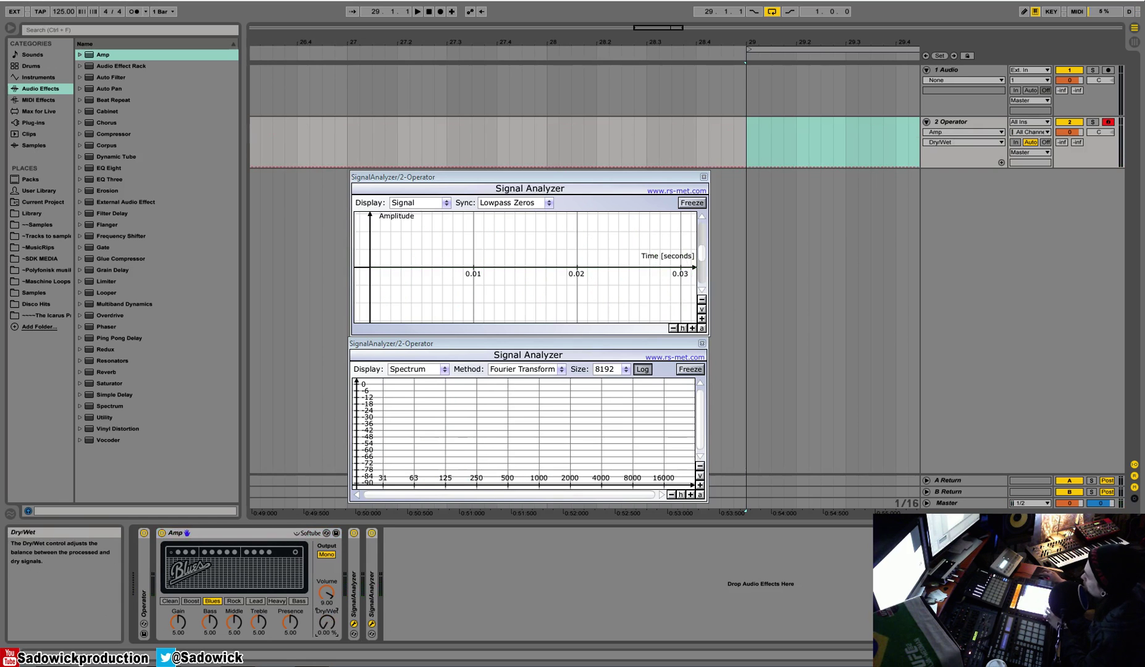
pyautogui.moveTo(330, 630); pyautogui.dragTo(330, 612)
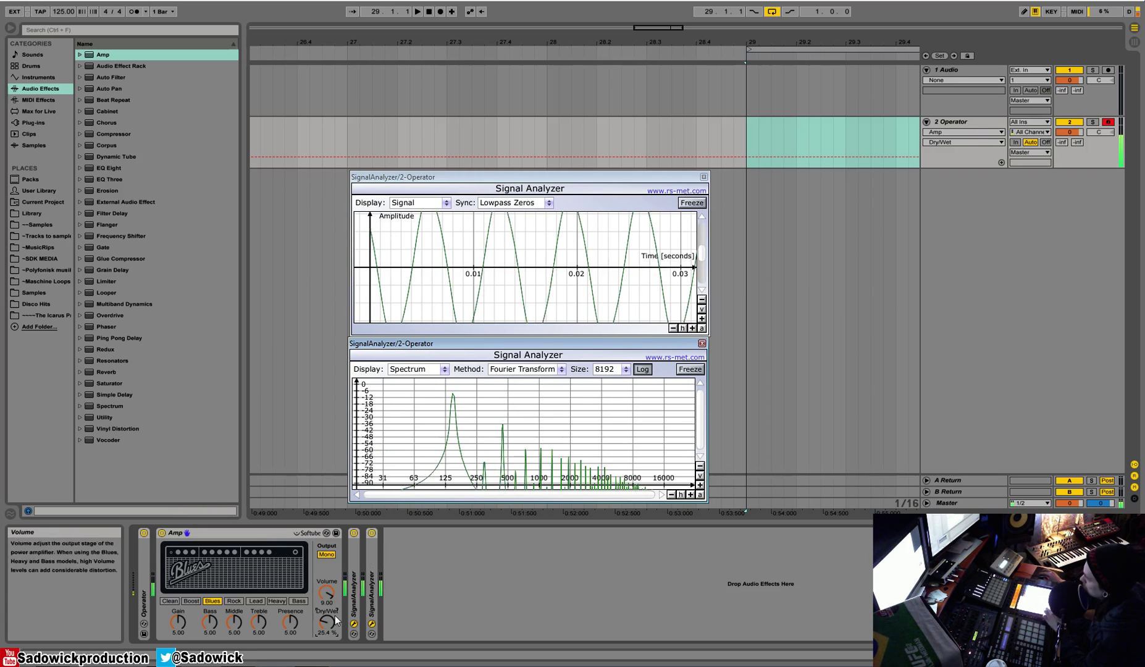
pyautogui.click(702, 301)
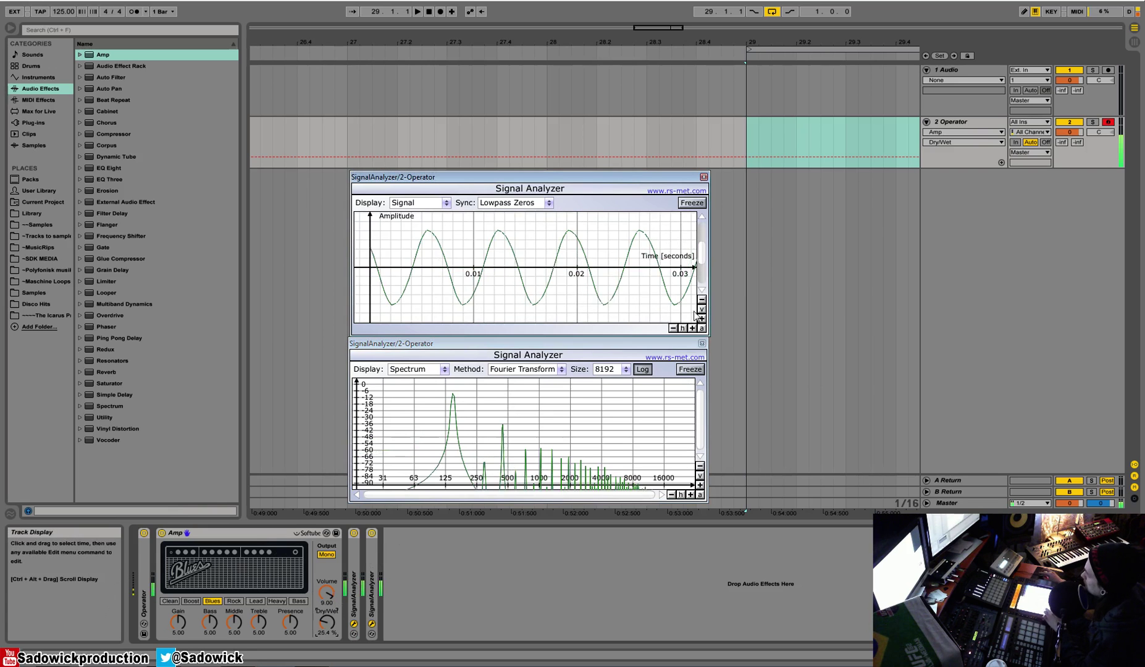
pyautogui.moveTo(333, 621); pyautogui.dragTo(332, 525)
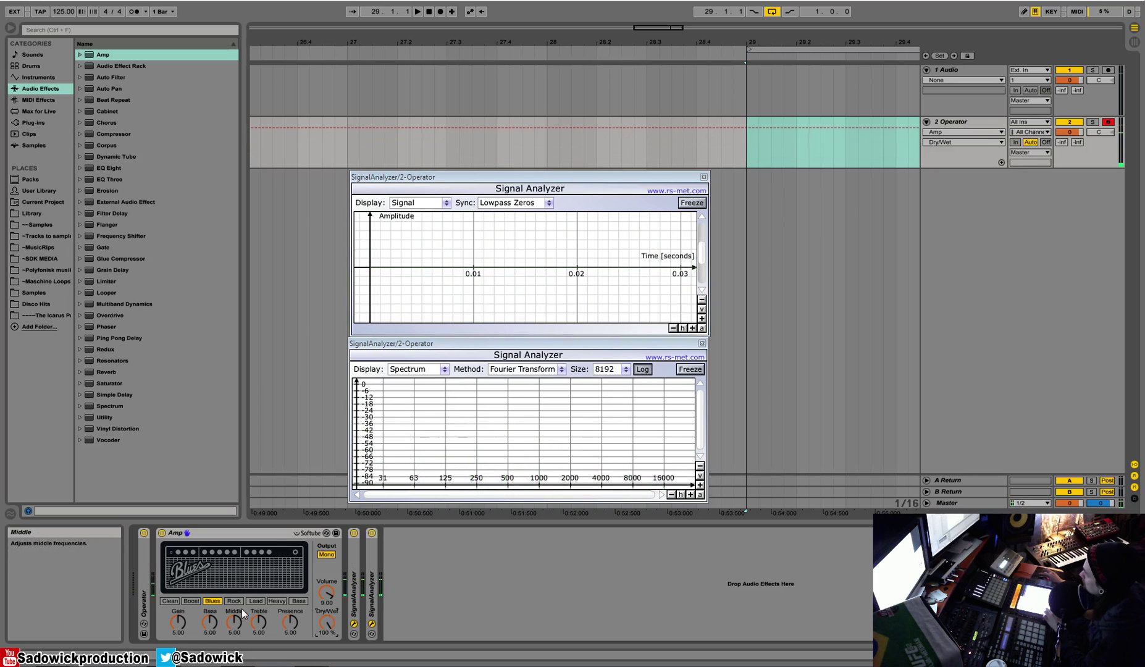
# Audition the Amp's Clean, Boost and Blues types, widening the waveform's time axis for the Boost comparison.
pyautogui.click(172, 601)
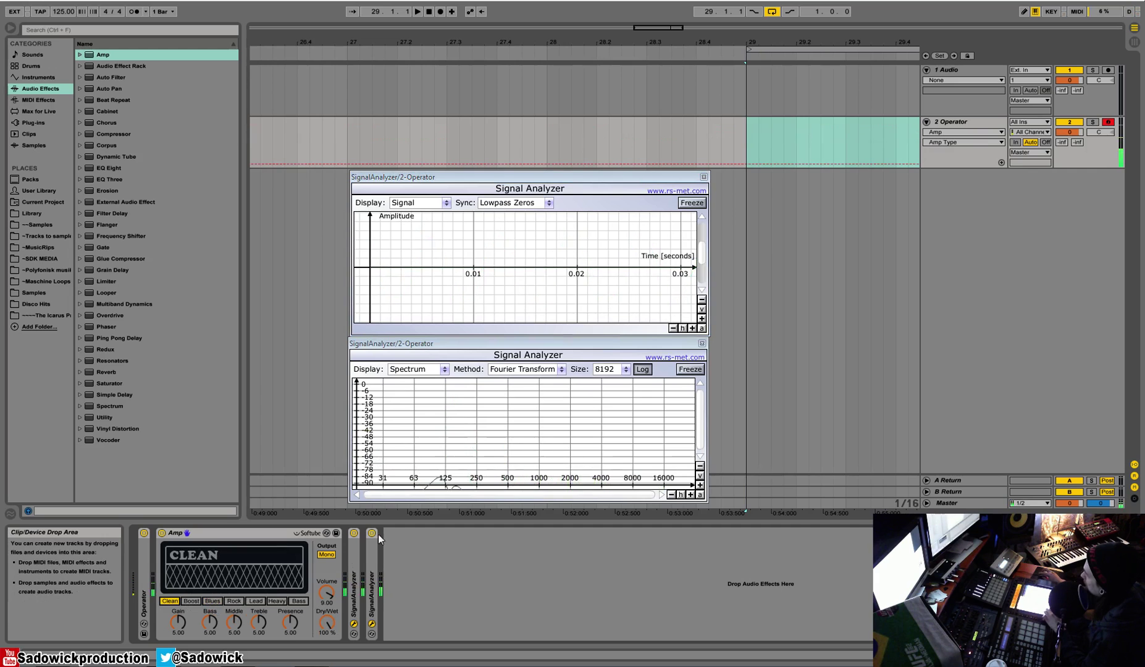
pyautogui.click(191, 601)
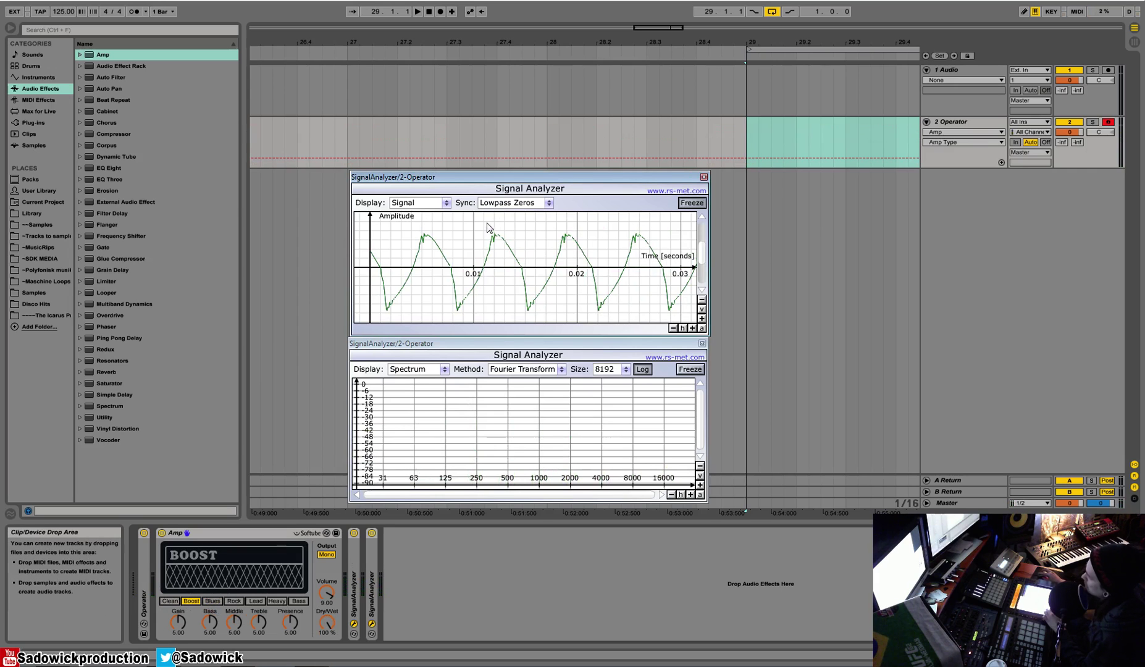
pyautogui.click(691, 328)
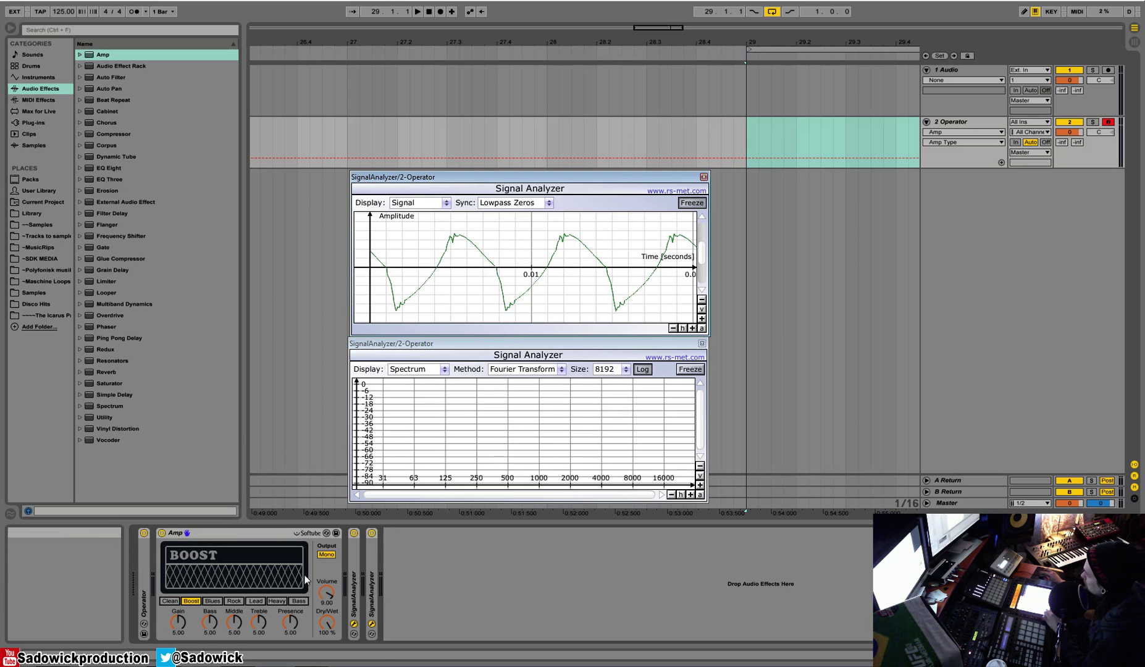
pyautogui.click(214, 602)
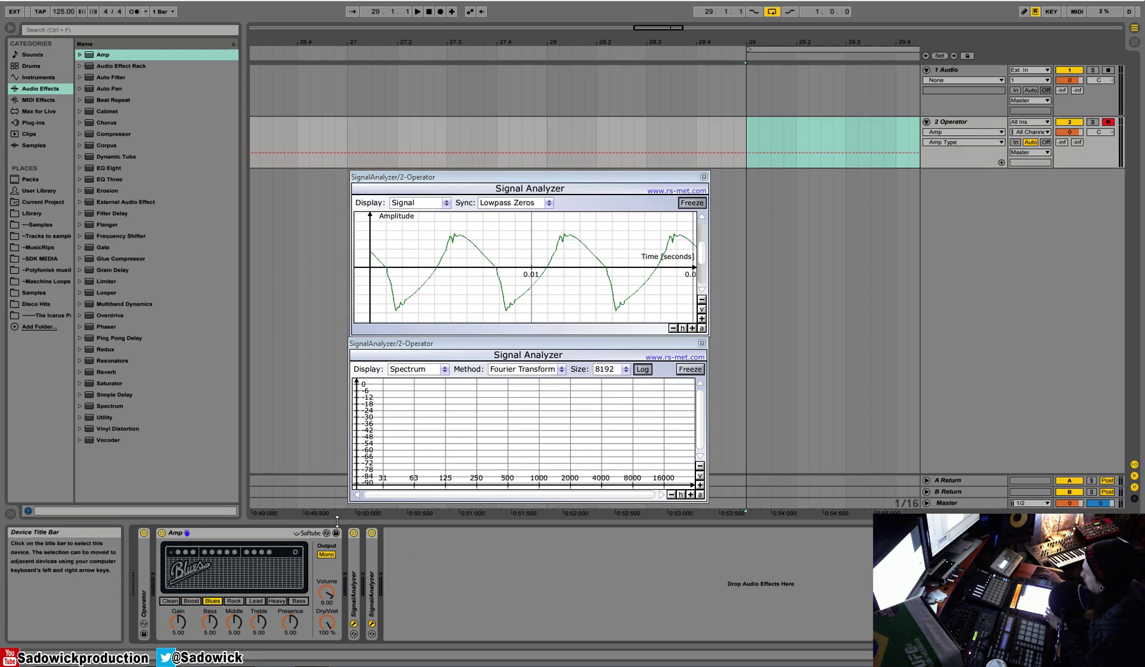
# Audition the Amp's Rock, Lead, Heavy and Bass types on the analyzers and switch back to Clean.
pyautogui.click(235, 601)
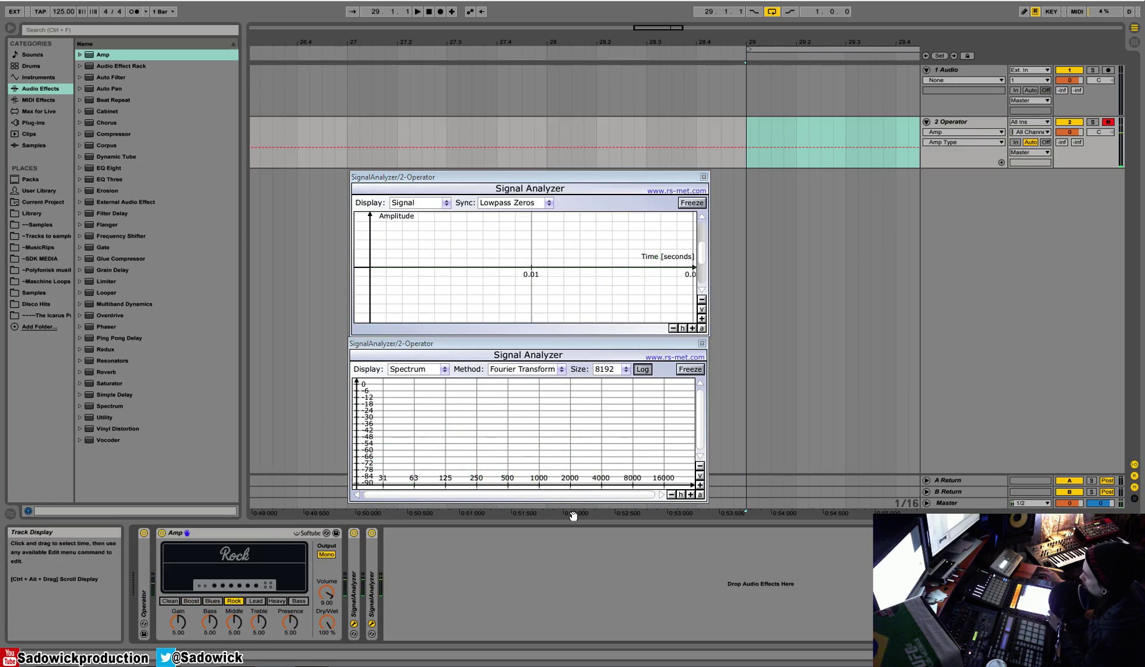
pyautogui.click(256, 601)
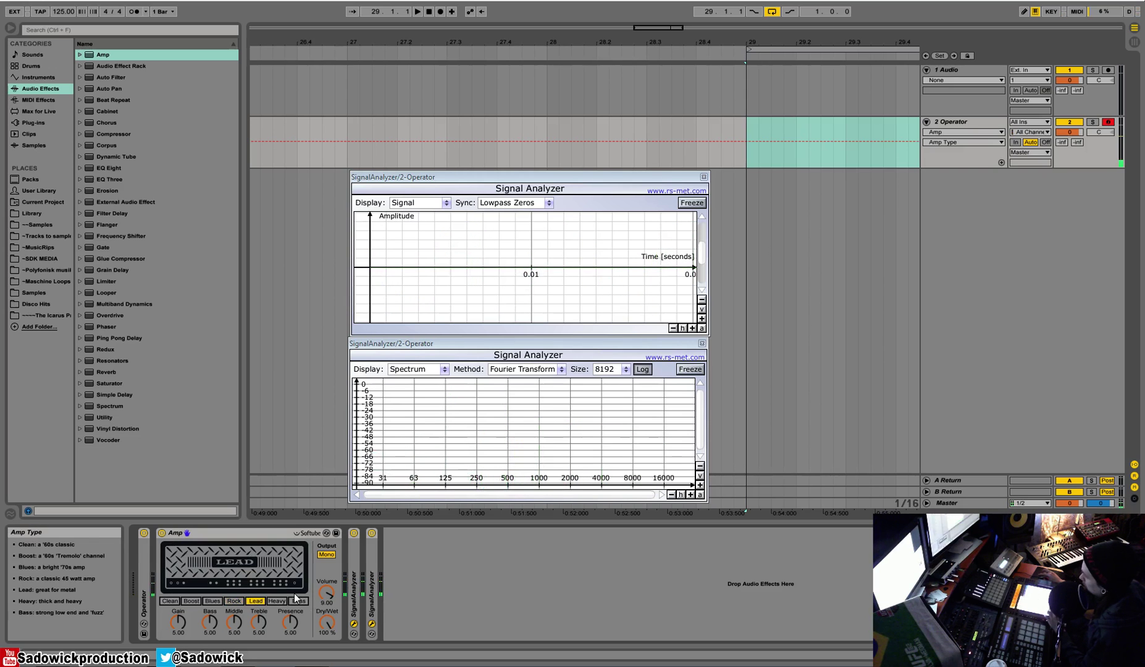
pyautogui.click(277, 601)
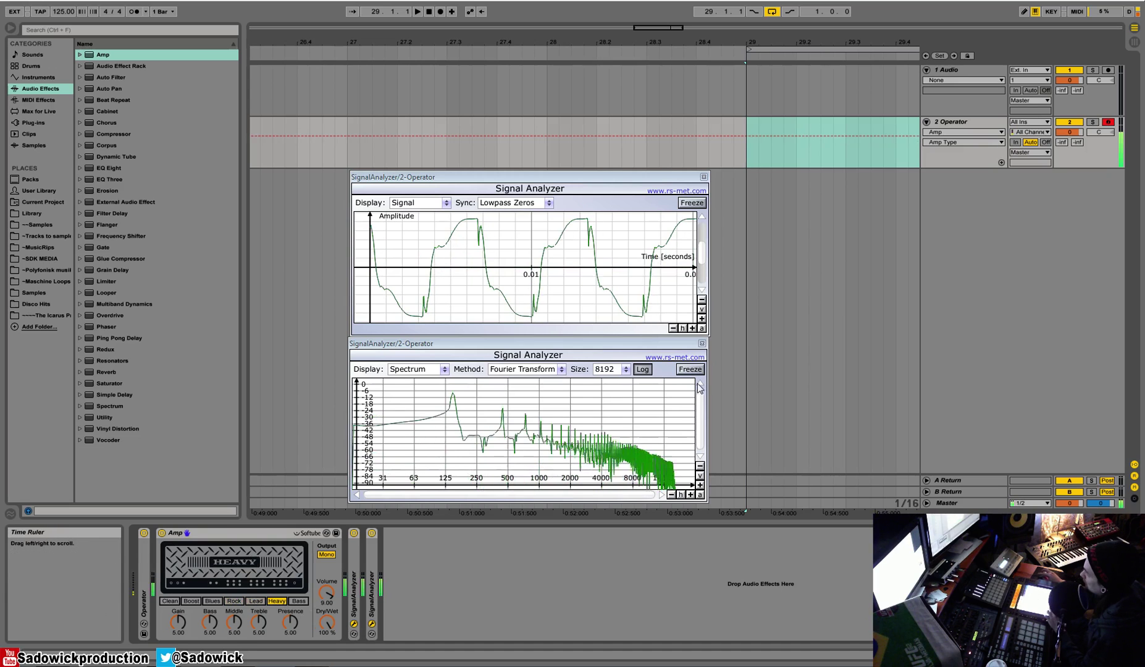
pyautogui.click(694, 202)
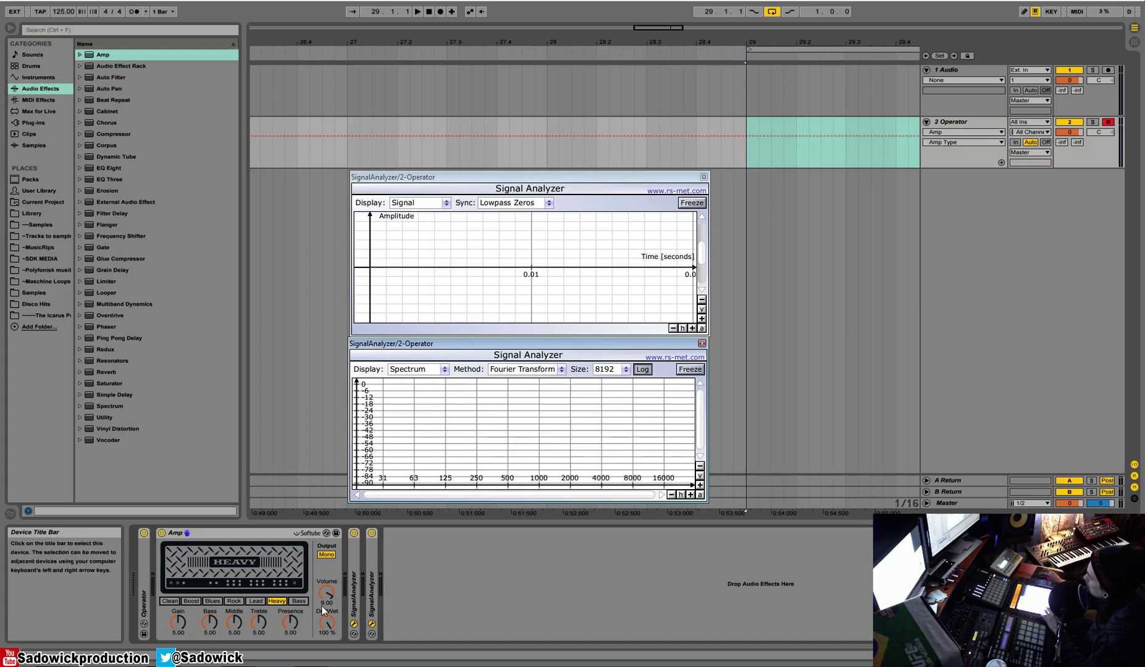
pyautogui.click(301, 602)
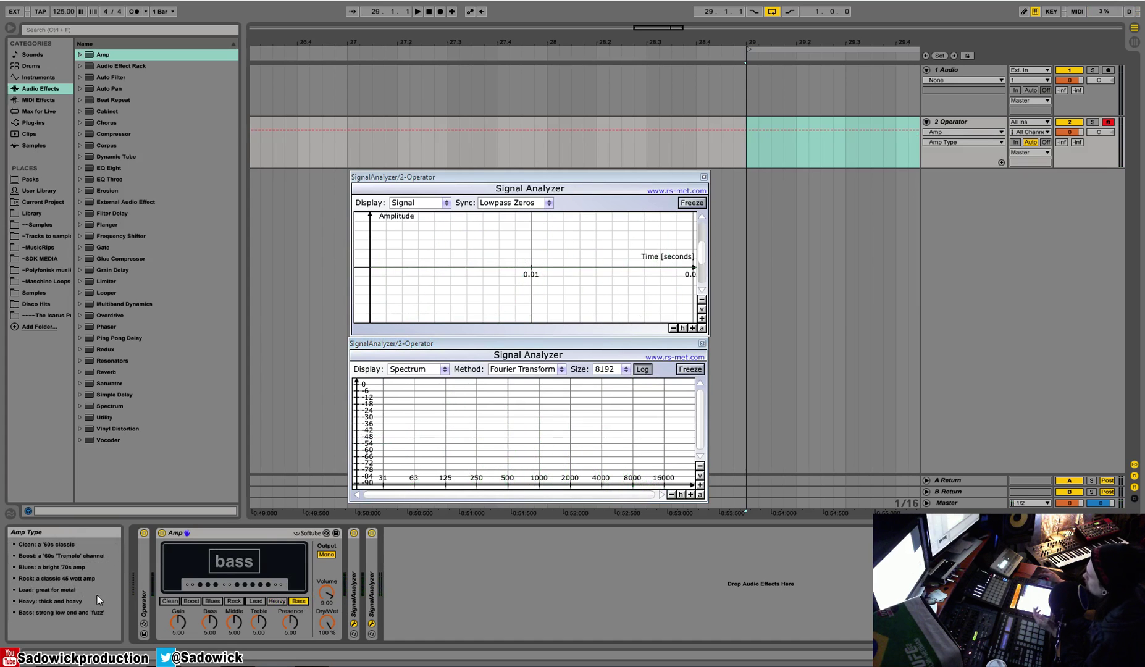
pyautogui.click(170, 600)
# Cut the Amp from the Operator track and insert a fresh Amp ahead of the analyzers.
pyautogui.rightClick(237, 534)
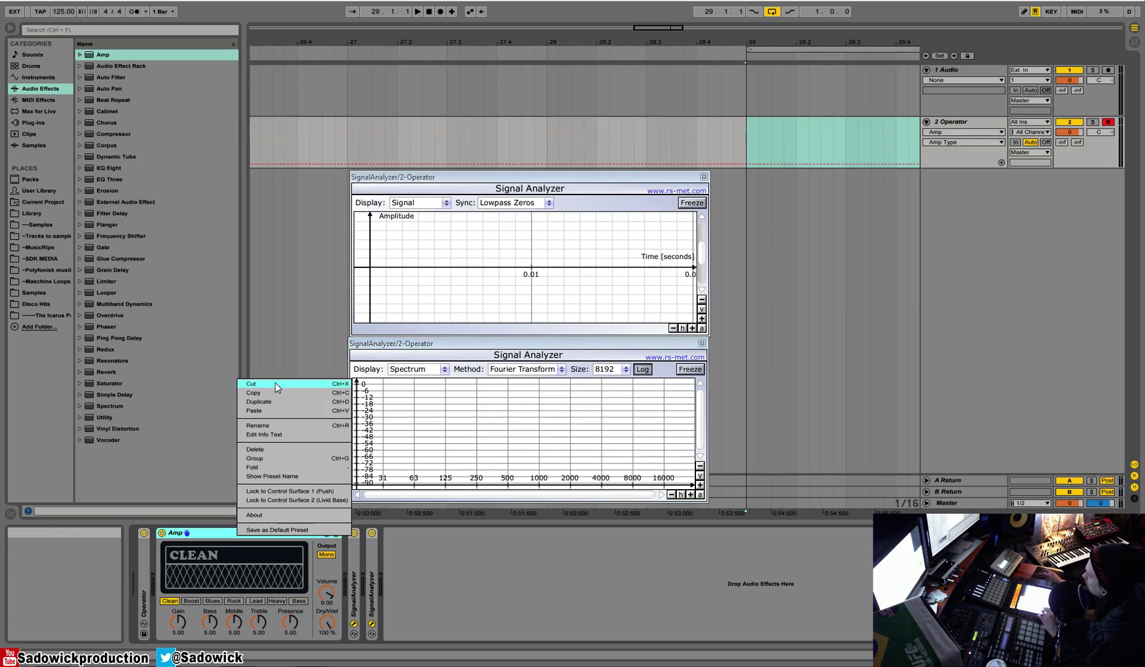
pyautogui.click(273, 384)
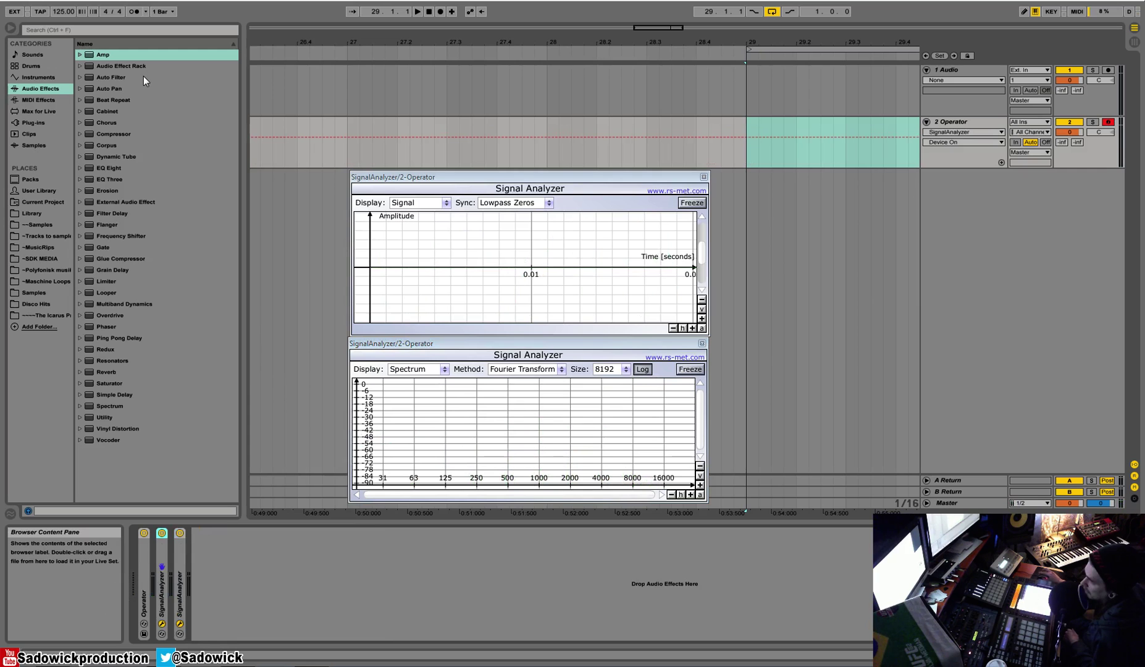
pyautogui.moveTo(107, 53)
pyautogui.mouseDown()
pyautogui.moveTo(196, 580)
pyautogui.moveTo(158, 571)
pyautogui.mouseUp()
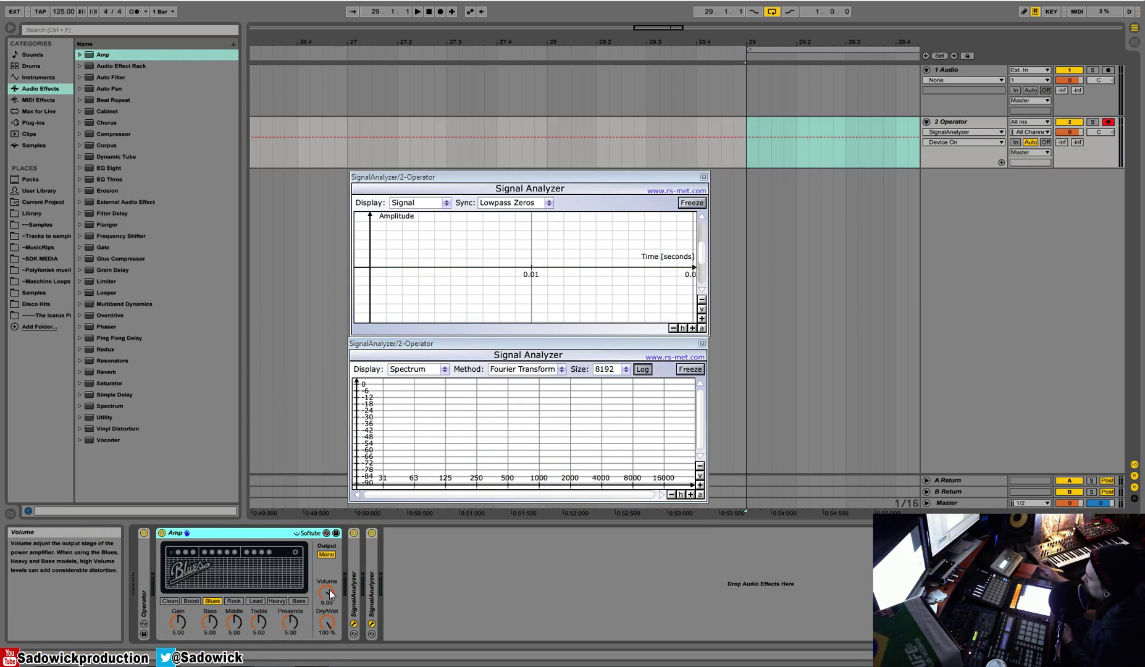
# Insert the Cabinet effect after the Amp and set its speaker to 4x12.
pyautogui.moveTo(110, 111); pyautogui.dragTo(337, 587)
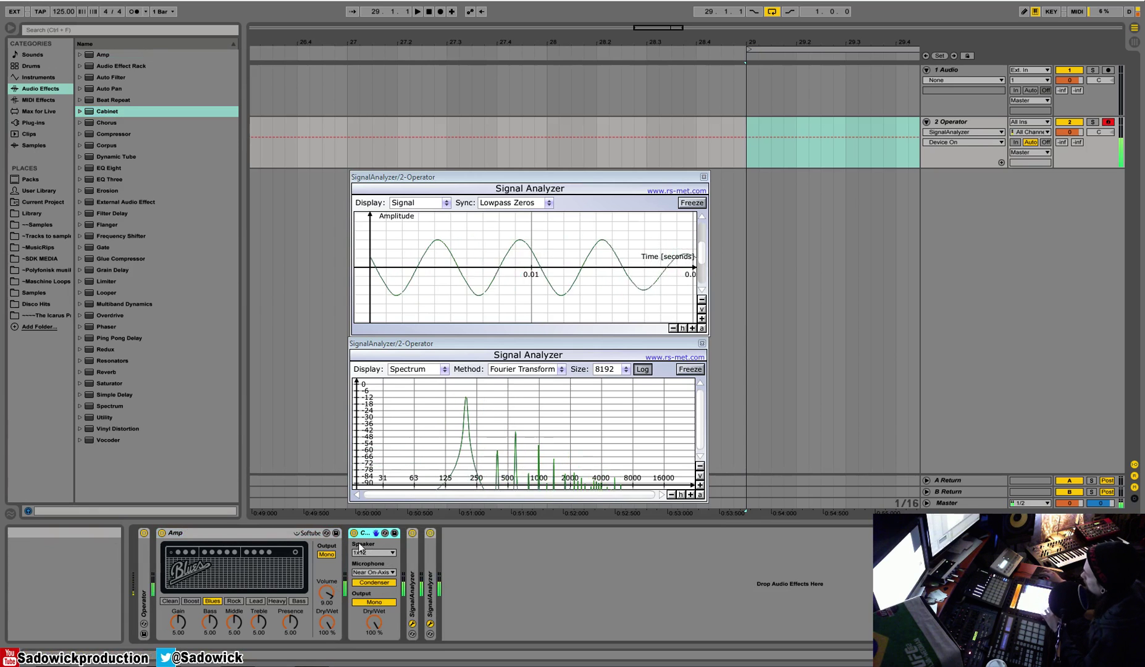
pyautogui.click(373, 552)
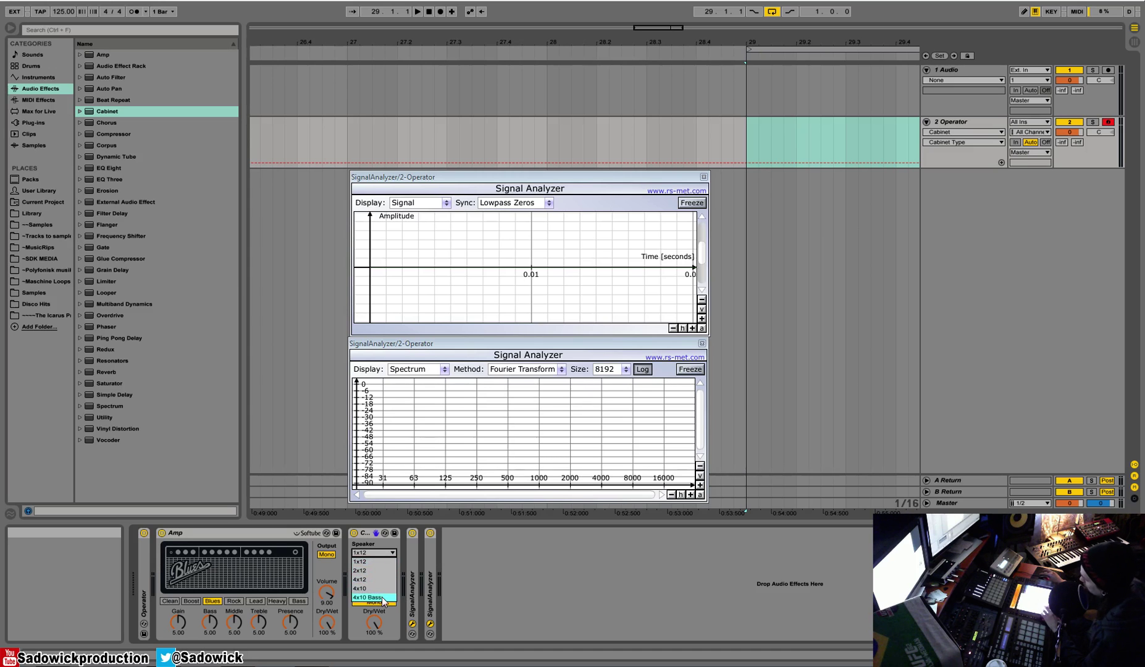
pyautogui.click(375, 579)
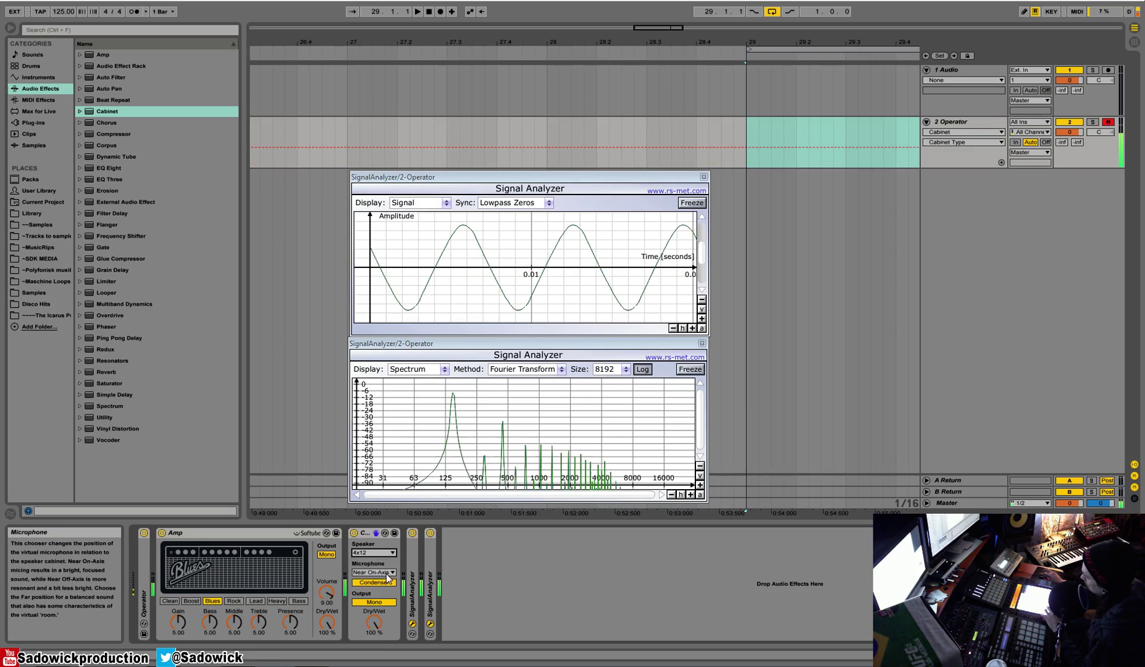
# Set the Amp type to Rock and toggle the Cabinet off and on to compare the signal.
pyautogui.click(217, 600)
pyautogui.click(233, 600)
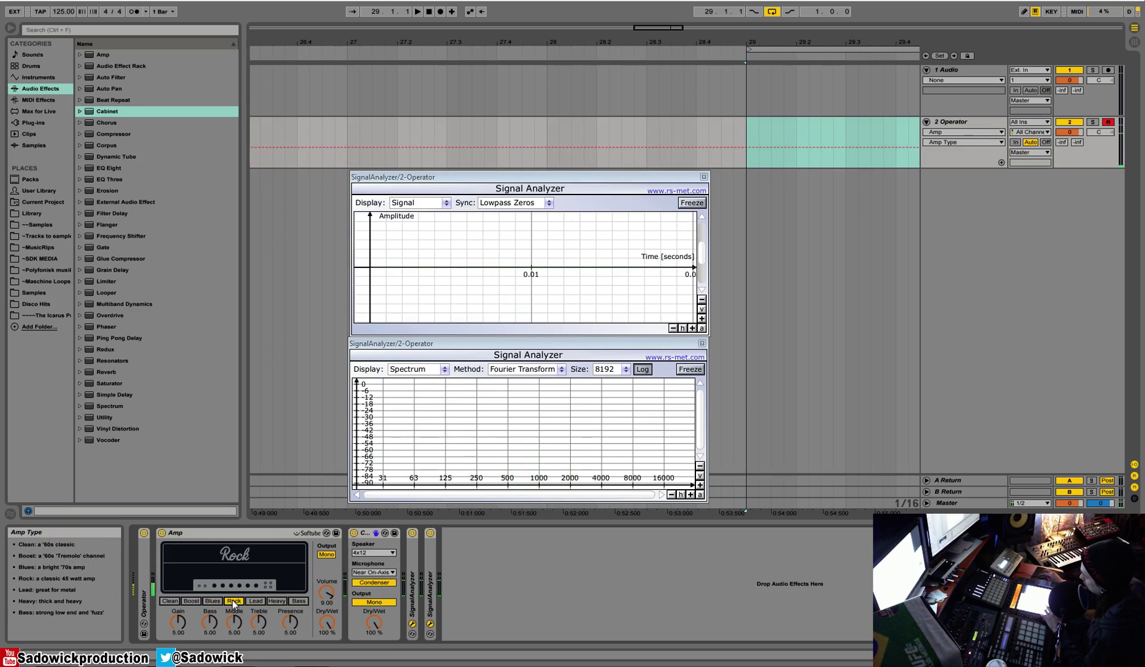
pyautogui.click(354, 533)
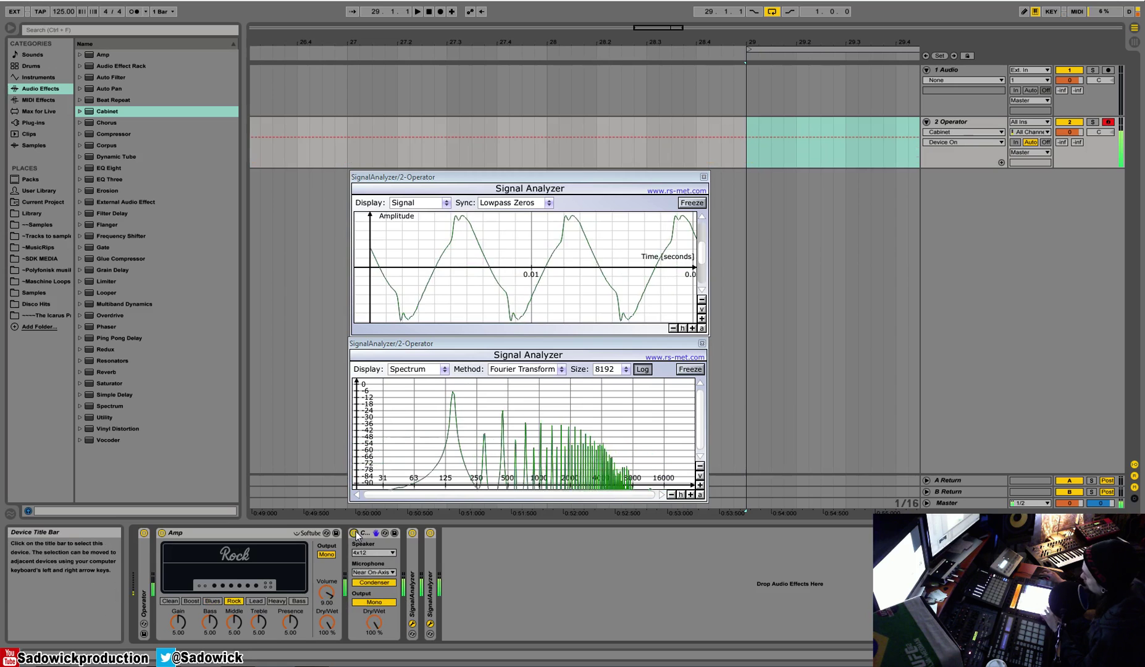
pyautogui.click(355, 534)
# Review the Cabinet's microphone positions and keep Near On-Axis selected.
pyautogui.click(380, 573)
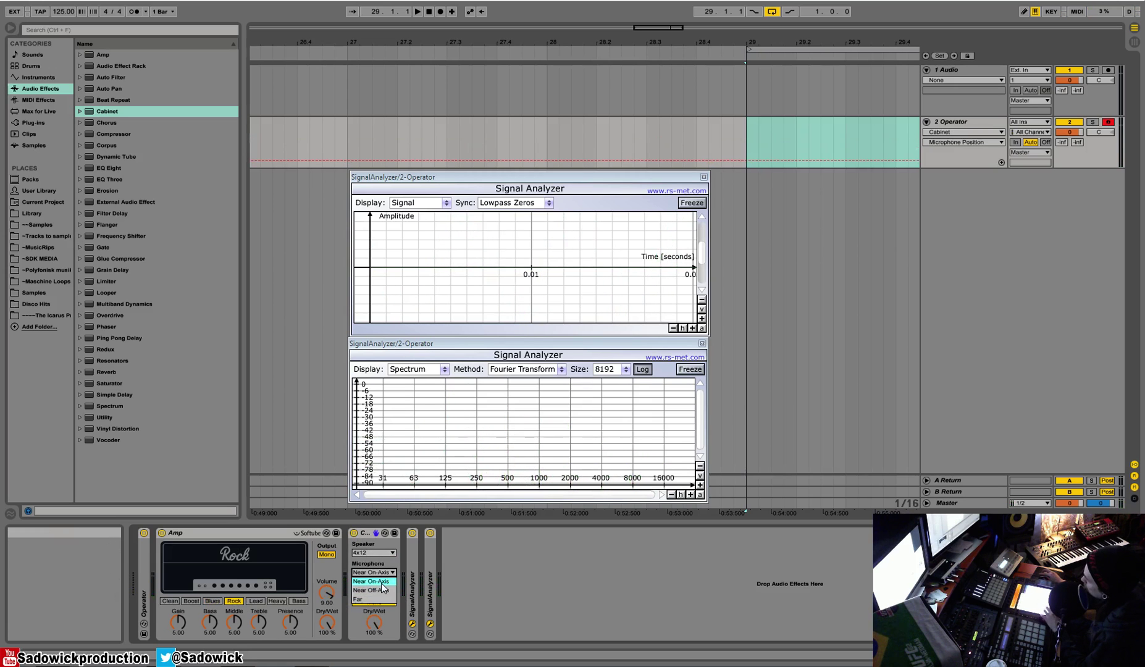
pyautogui.click(381, 582)
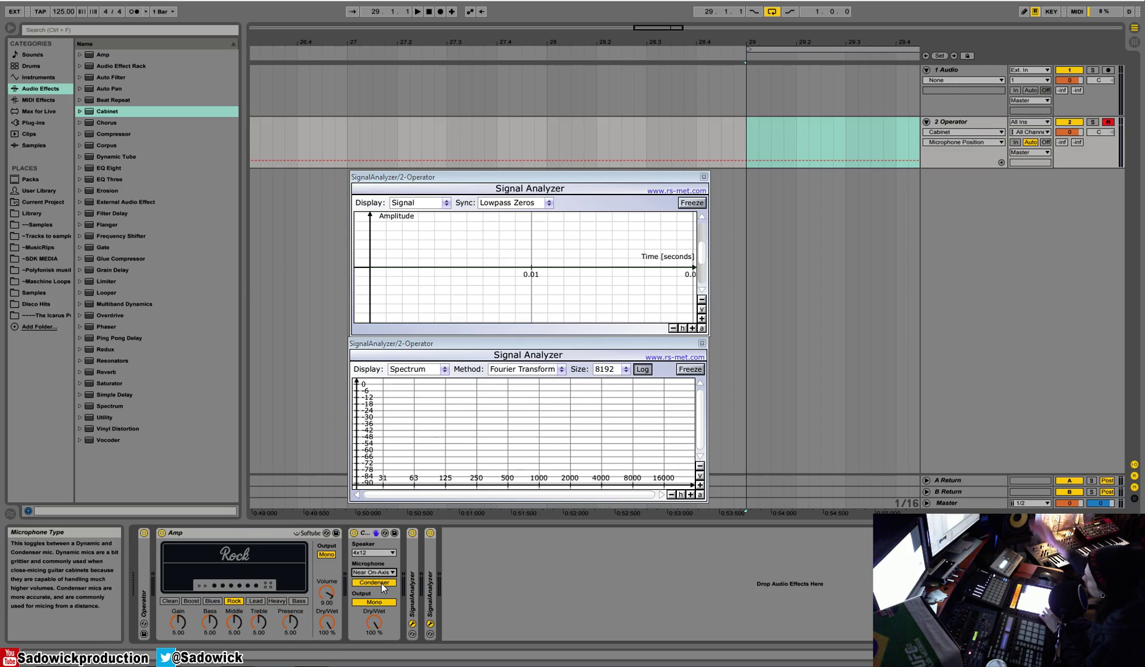
# Toggle the Cabinet's microphone type between Condenser and Dynamic, leaving it on Dynamic.
pyautogui.click(381, 582)
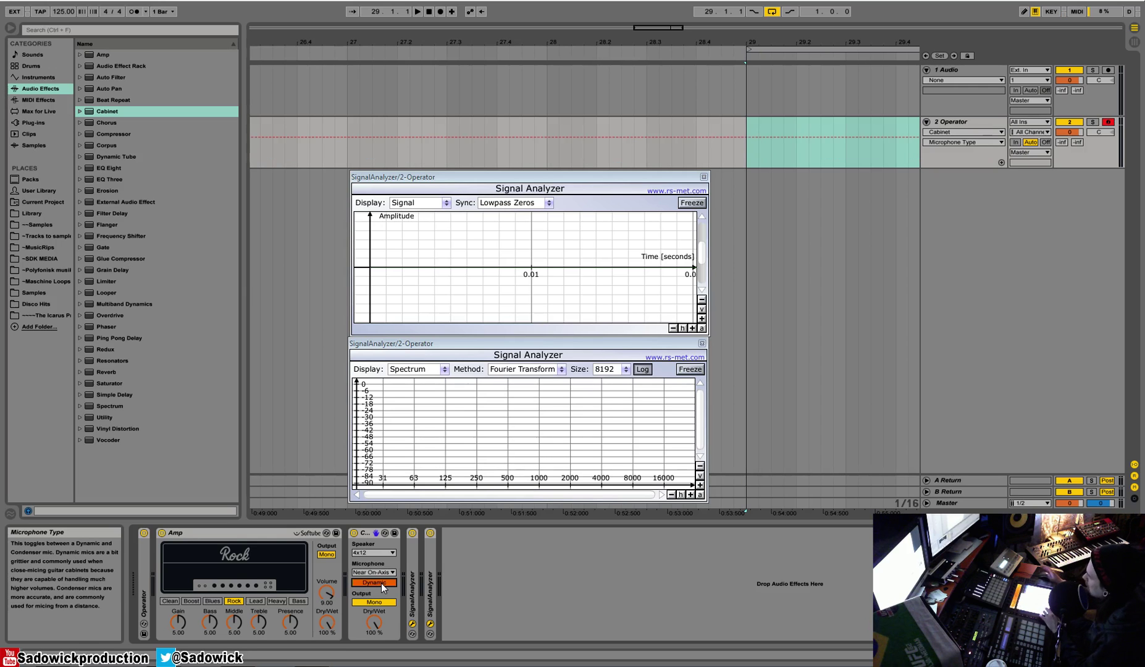
pyautogui.click(381, 582)
pyautogui.click(379, 583)
pyautogui.click(374, 585)
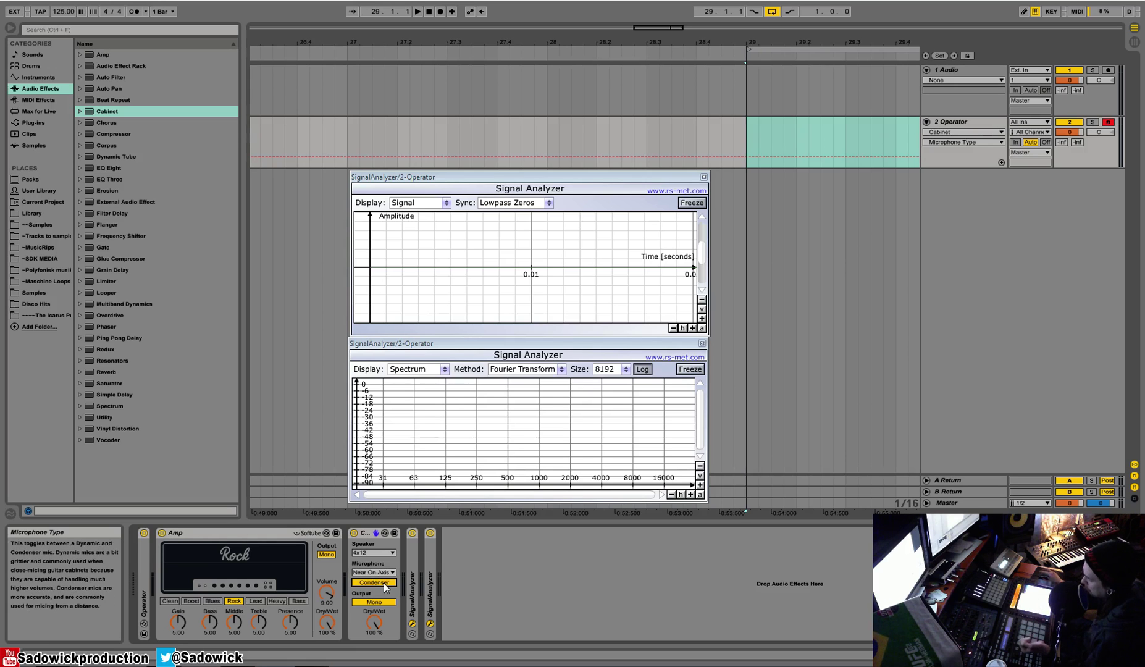
pyautogui.click(384, 584)
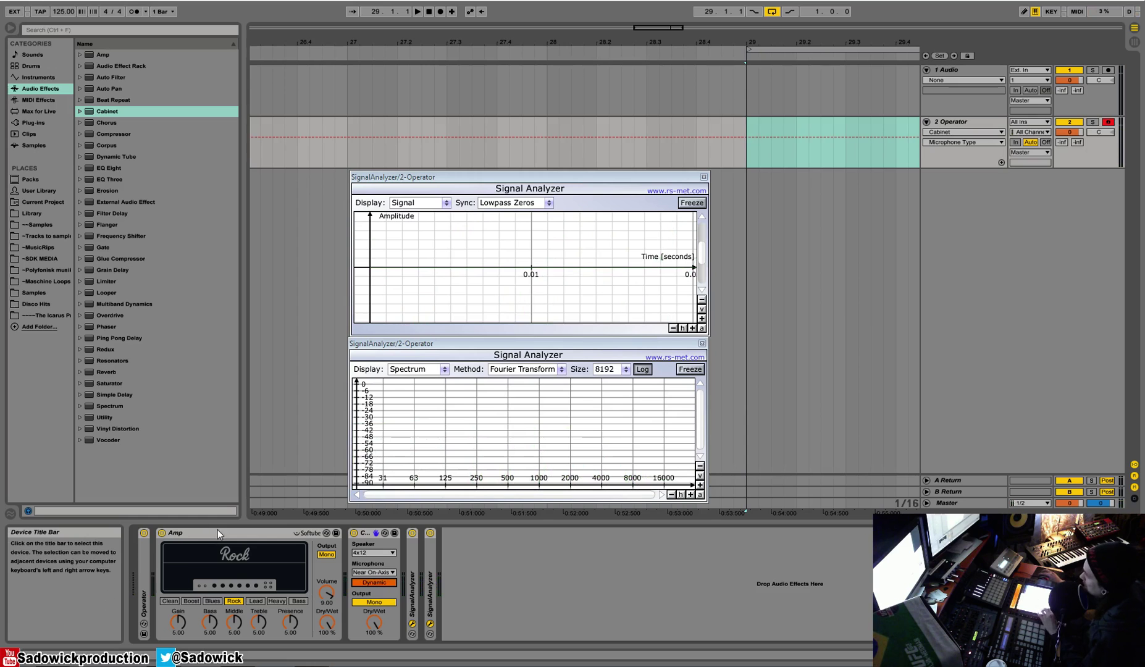
# Bypass the Amp and re-enable it to compare the signal with and without it.
pyautogui.click(234, 533)
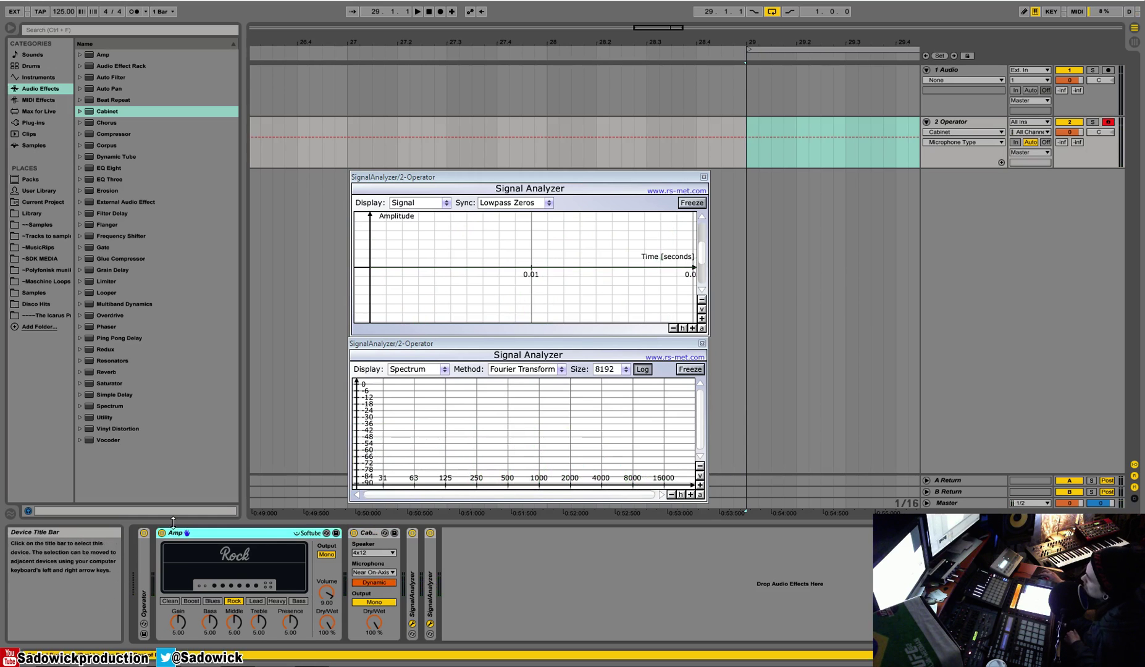
pyautogui.click(162, 533)
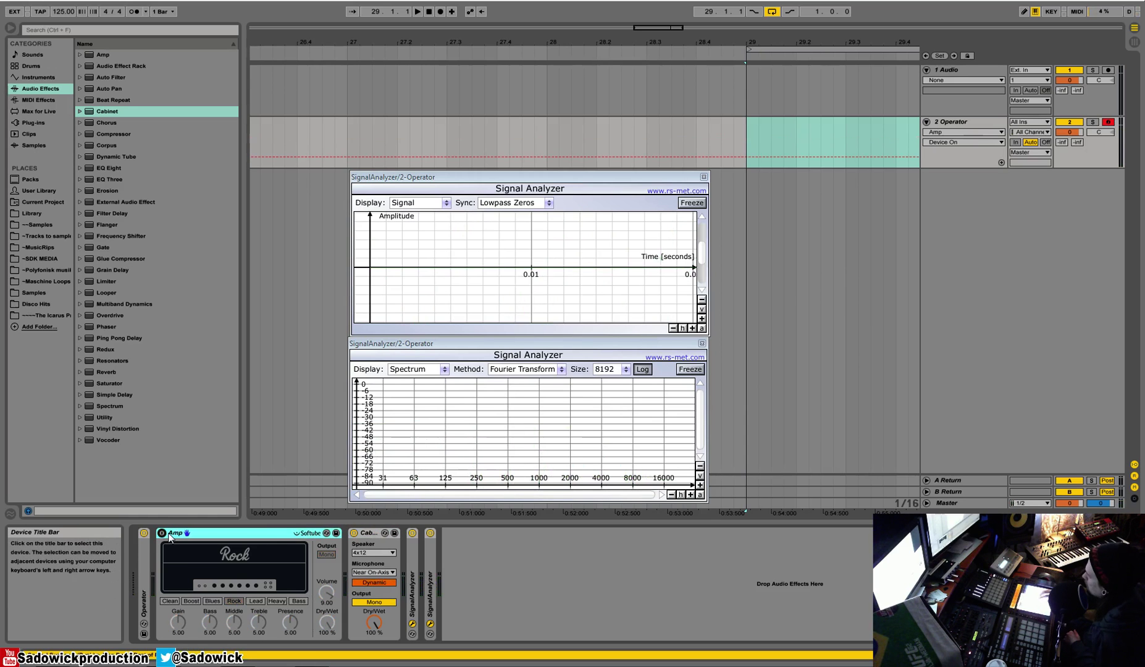
pyautogui.click(162, 532)
# Cut the Cabinet and the Amp from the Operator track's device chain.
pyautogui.rightClick(371, 530)
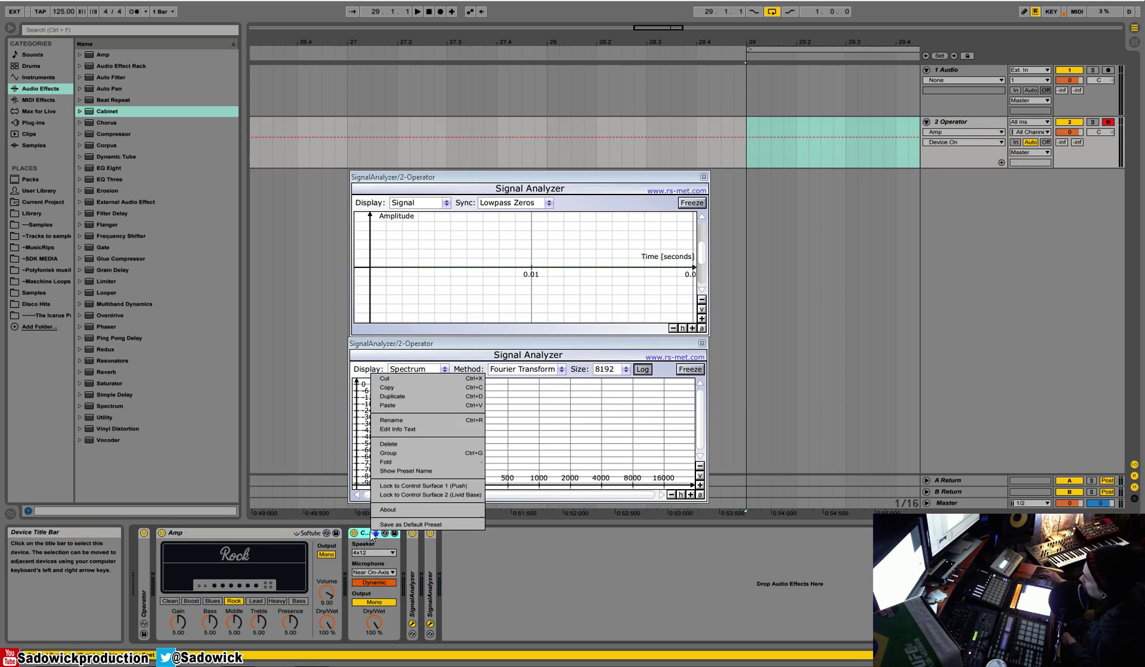
pyautogui.click(386, 378)
pyautogui.rightClick(210, 531)
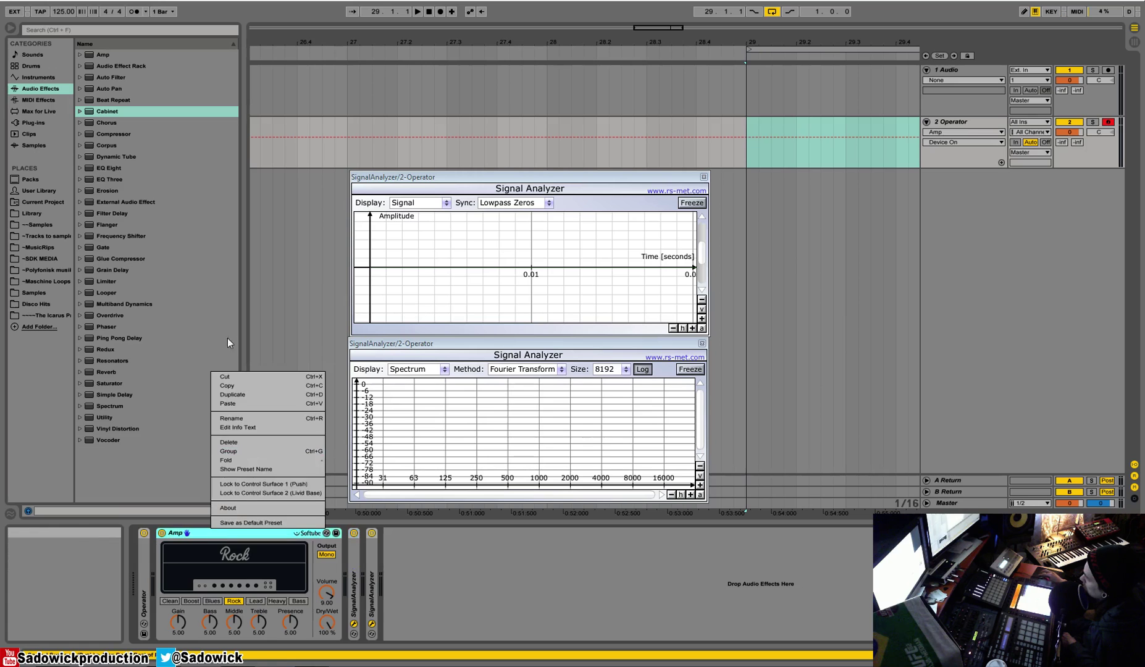
pyautogui.click(232, 376)
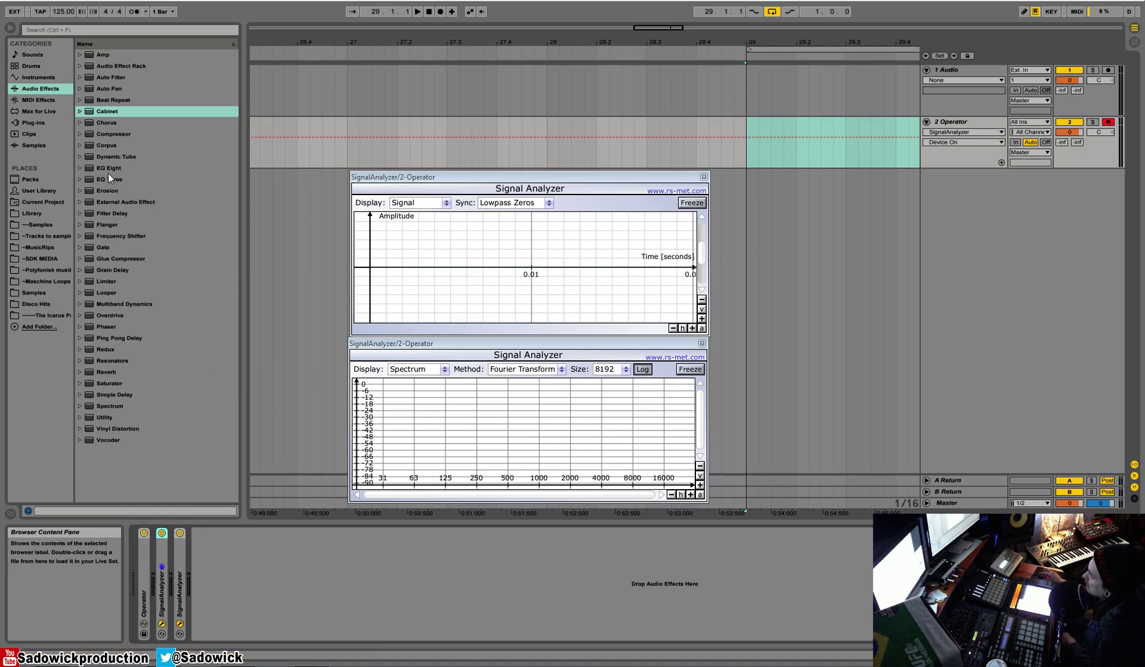
# Insert Dynamic Tube ahead of the analyzers and set its Drive to 12.9 dB and Output to 6.19 dB.
pyautogui.doubleClick(107, 156)
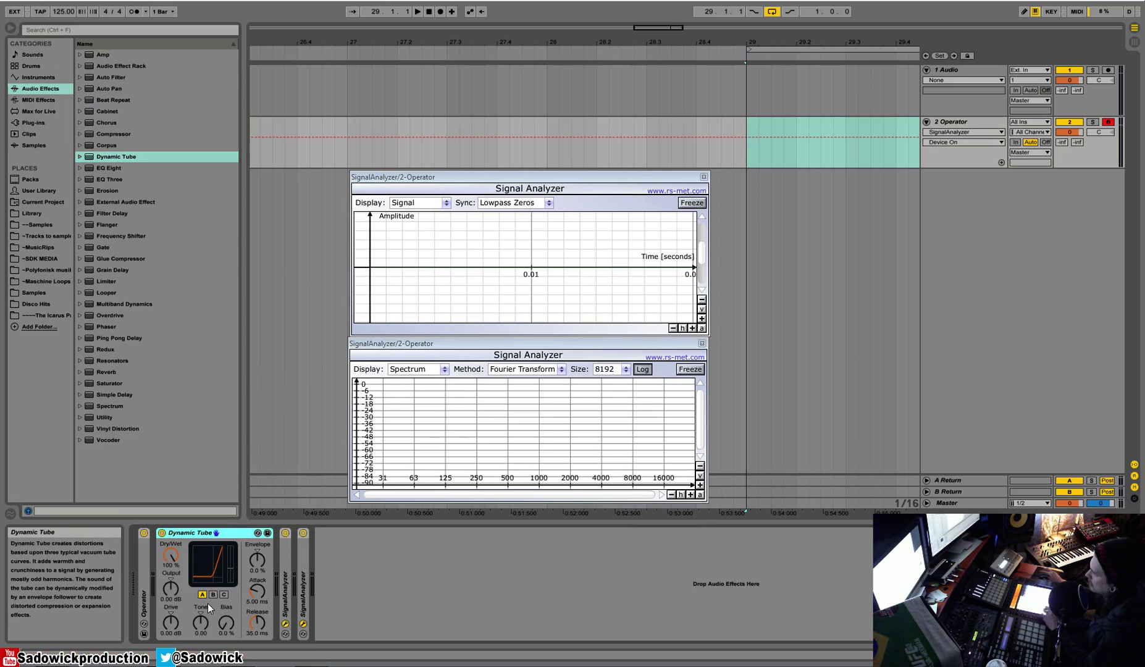
pyautogui.click(170, 622)
pyautogui.moveTo(171, 633)
pyautogui.mouseDown()
pyautogui.moveTo(171, 615)
pyautogui.moveTo(170, 633)
pyautogui.mouseUp()
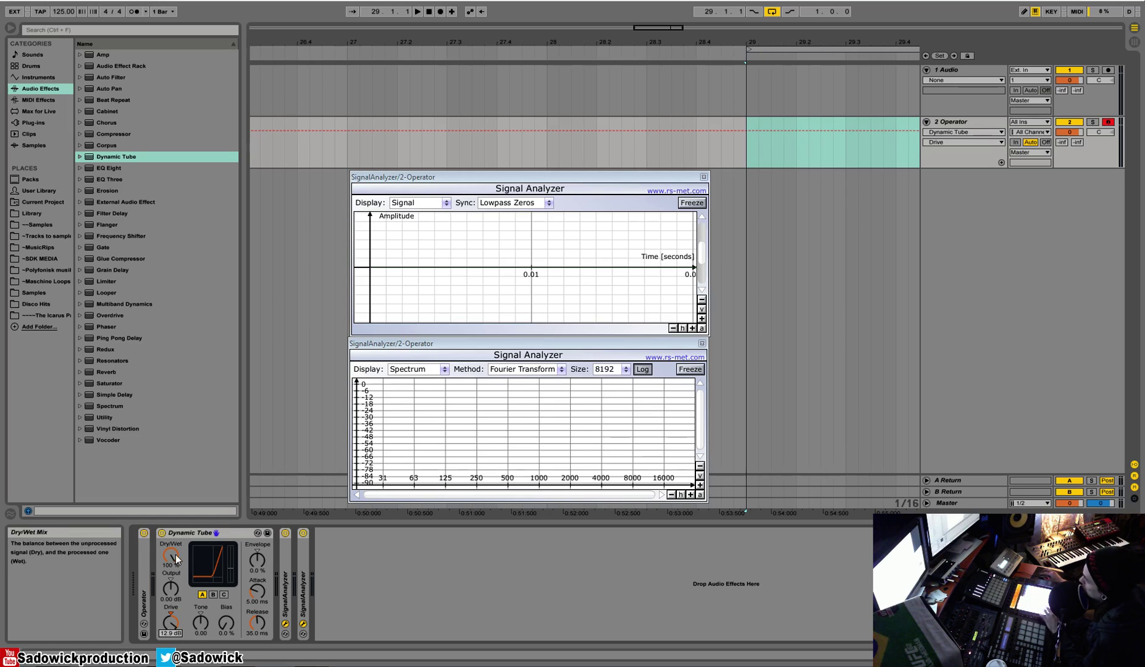
pyautogui.click(171, 589)
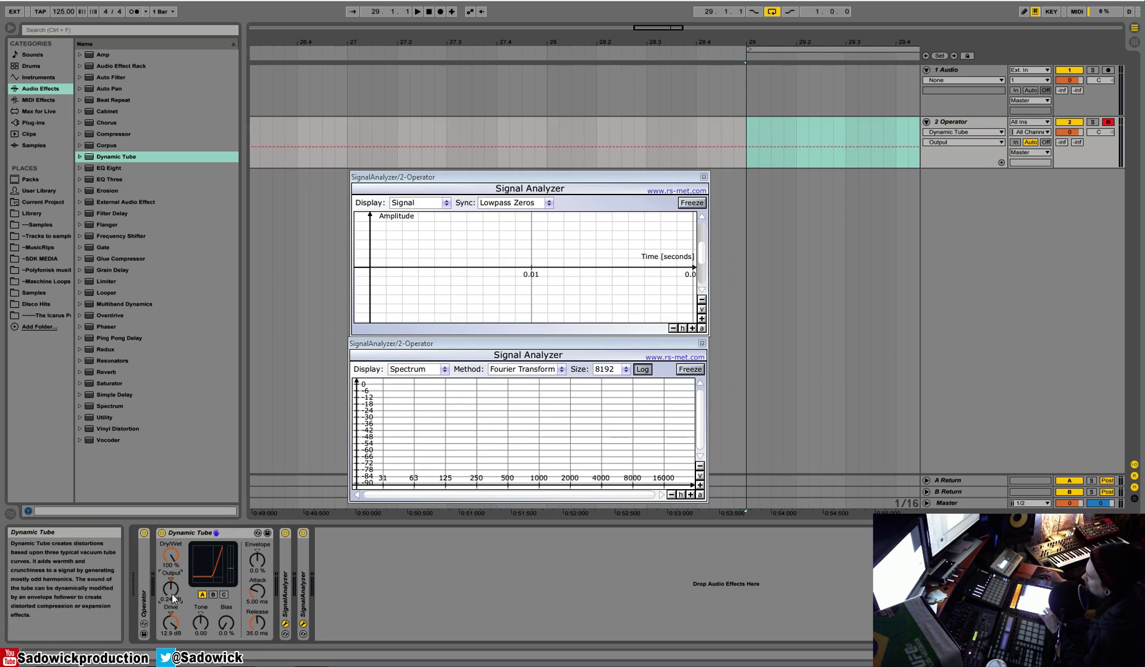
pyautogui.moveTo(170, 591); pyautogui.dragTo(170, 567)
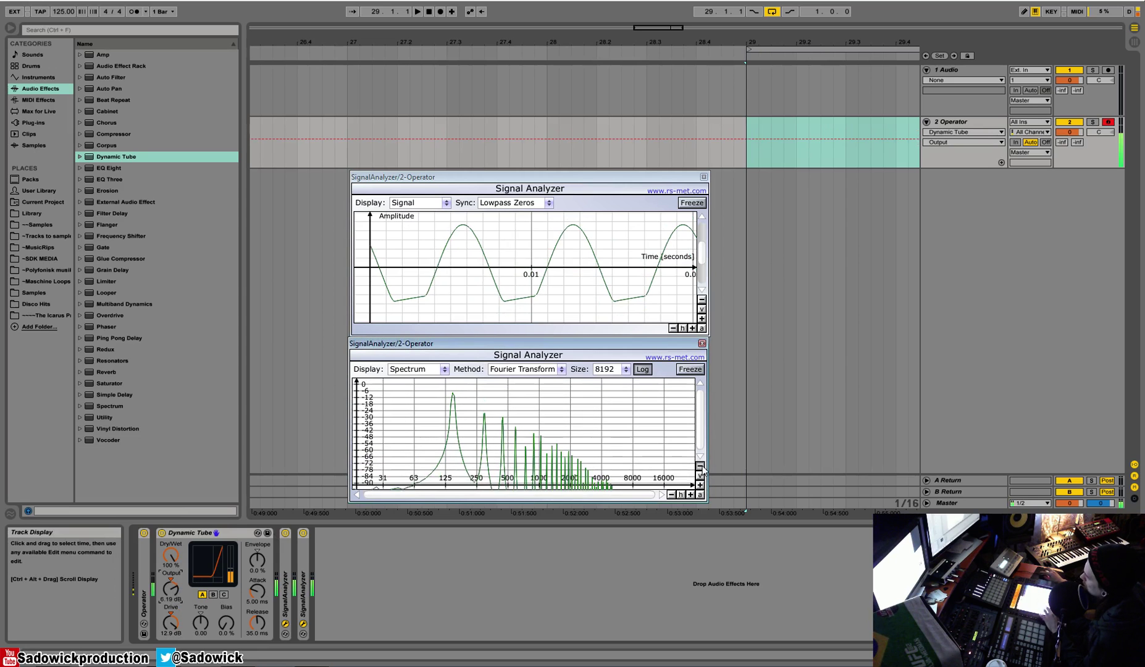
# Compare Dynamic Tube's tube types B and C with type A, leaving A selected.
pyautogui.click(214, 594)
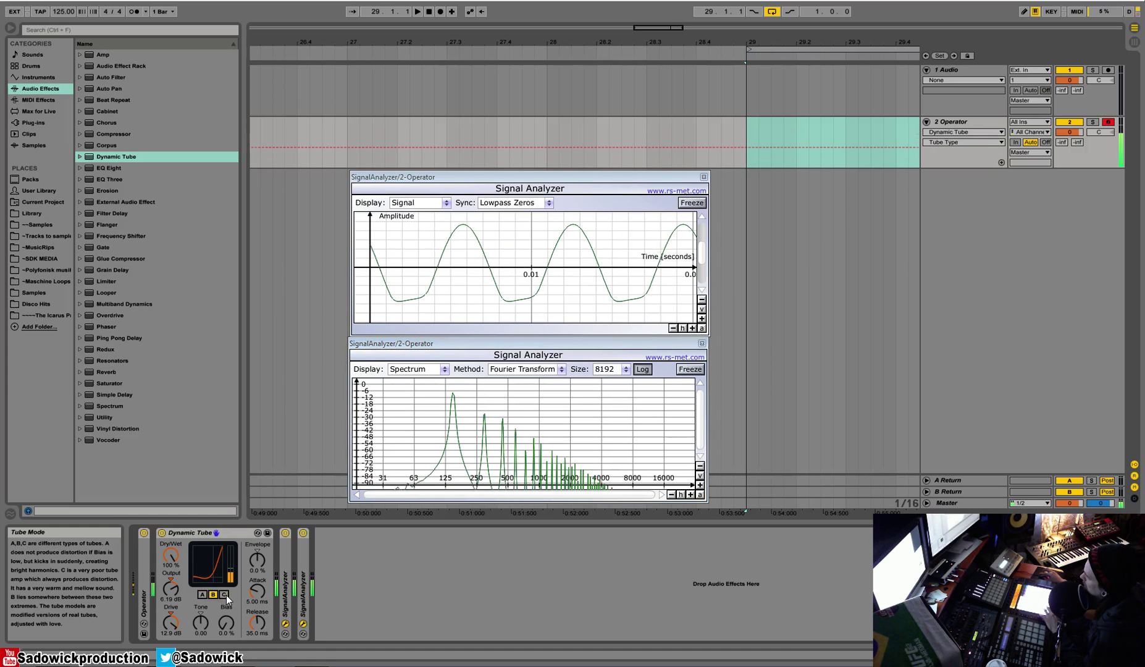
pyautogui.click(225, 595)
pyautogui.click(205, 595)
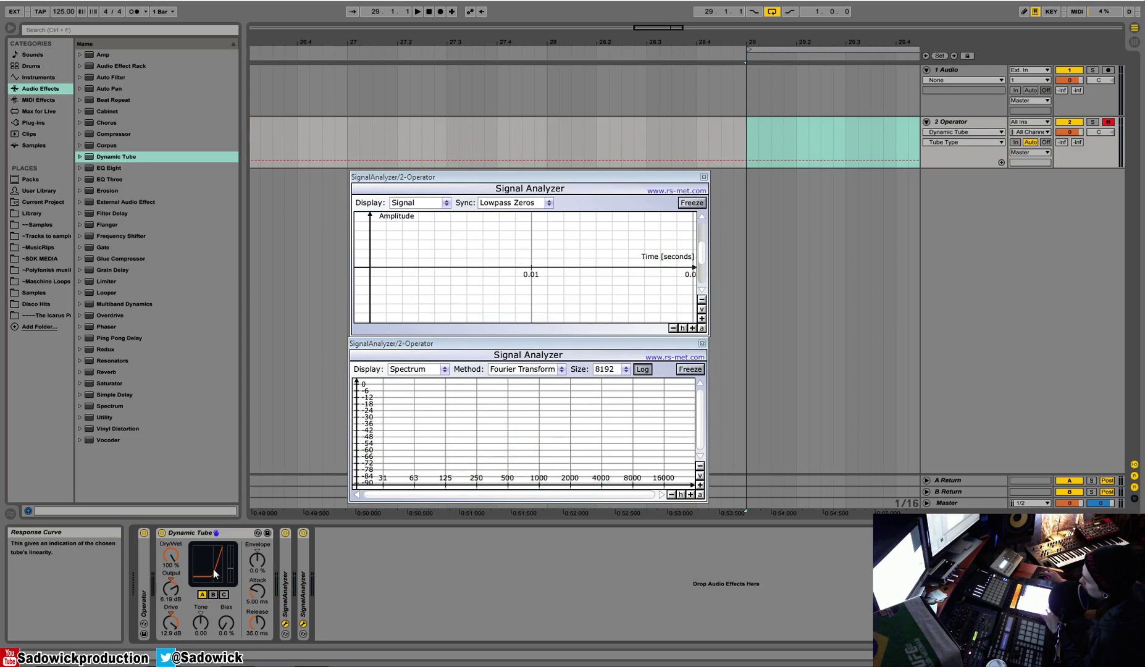
# Cut Dynamic Tube from the Operator track's device chain.
pyautogui.rightClick(195, 532)
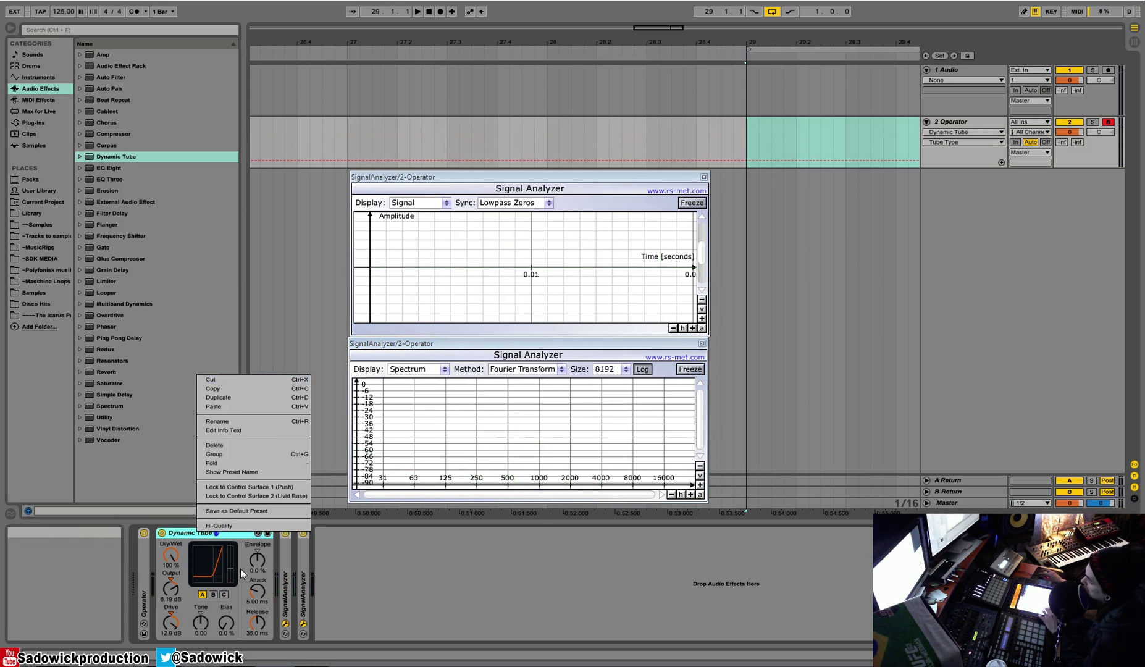
pyautogui.click(230, 535)
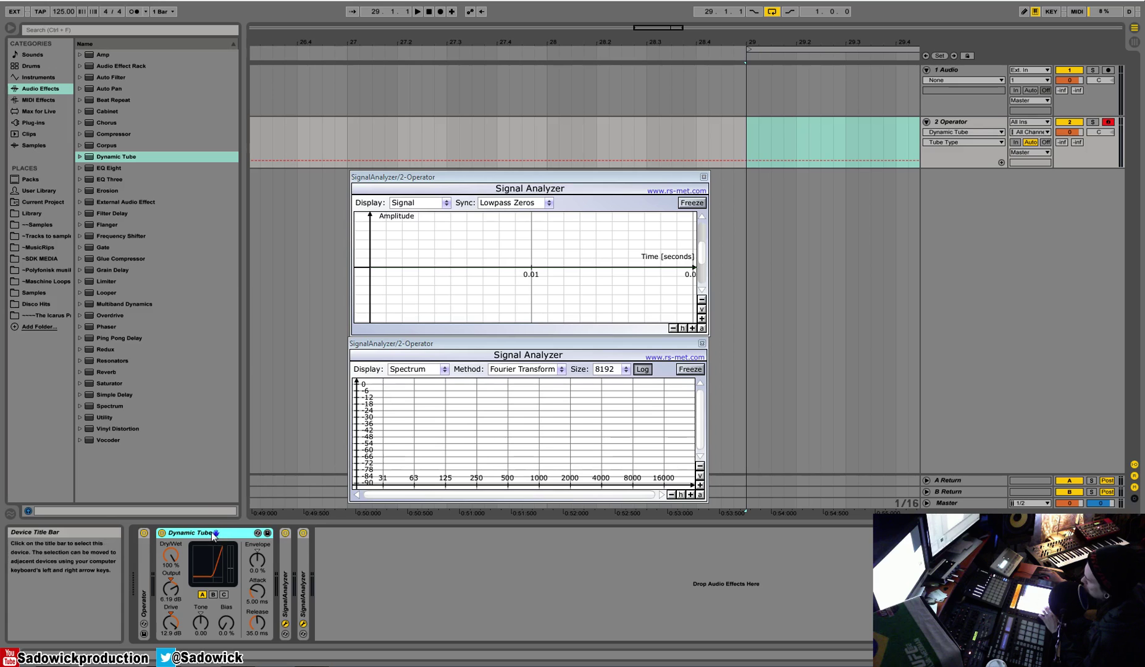
pyautogui.rightClick(211, 531)
pyautogui.click(249, 381)
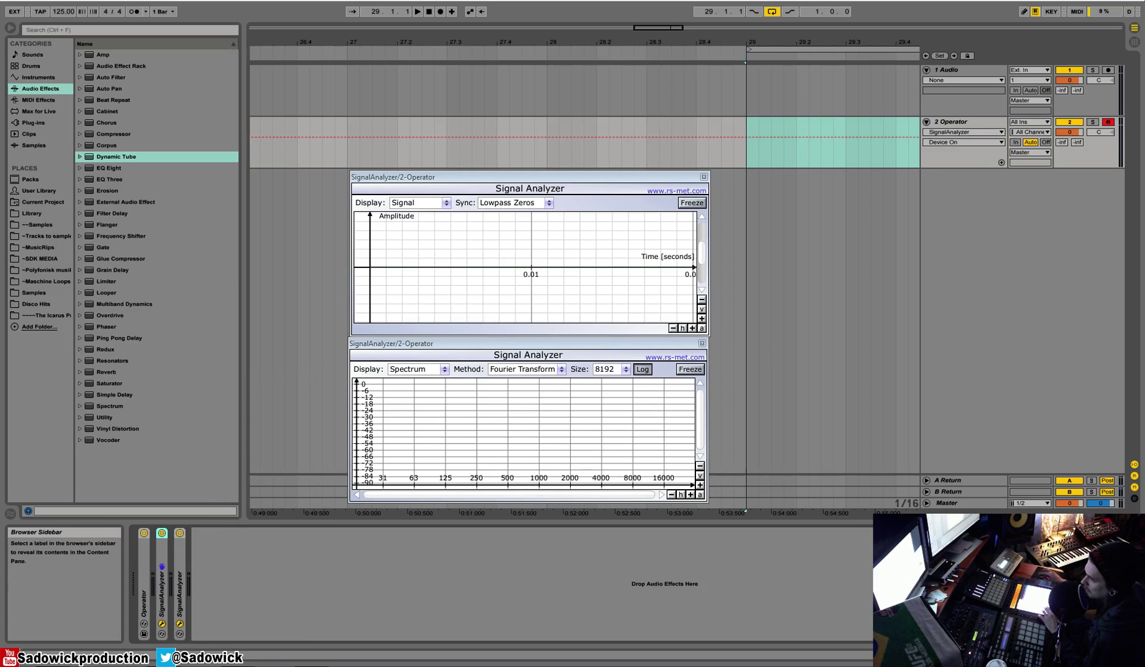
# Insert Erosion ahead of the analyzers and set its Sine modulation to about 1.5 kHz with an amount of 159.
pyautogui.moveTo(95, 191); pyautogui.dragTo(157, 525)
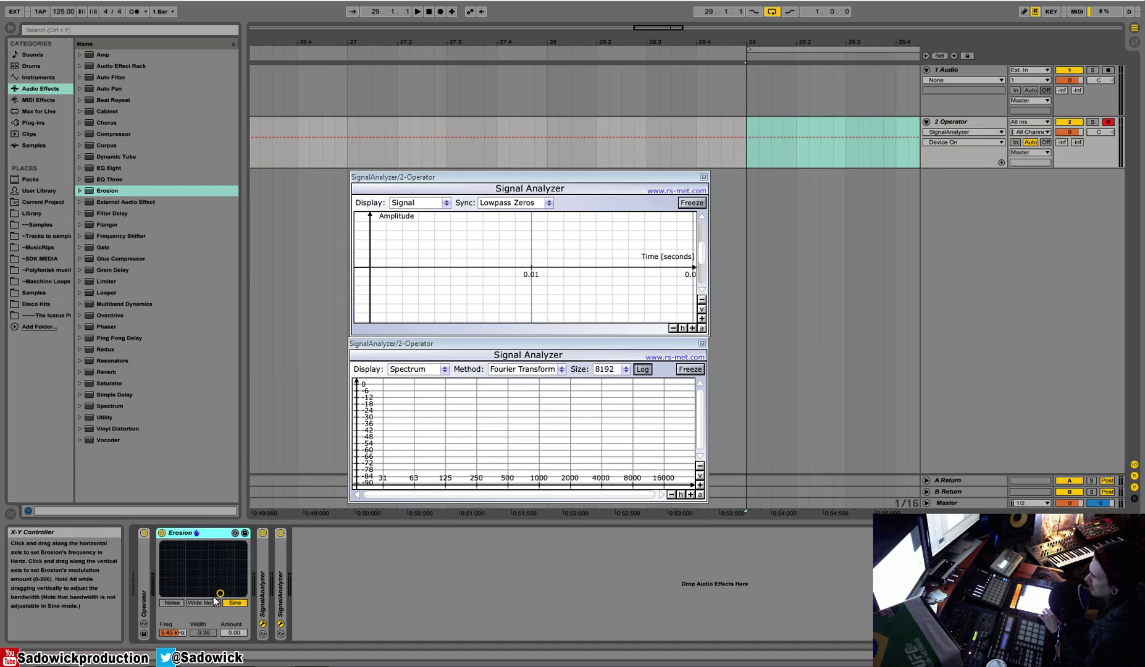
pyautogui.moveTo(221, 594); pyautogui.dragTo(195, 550)
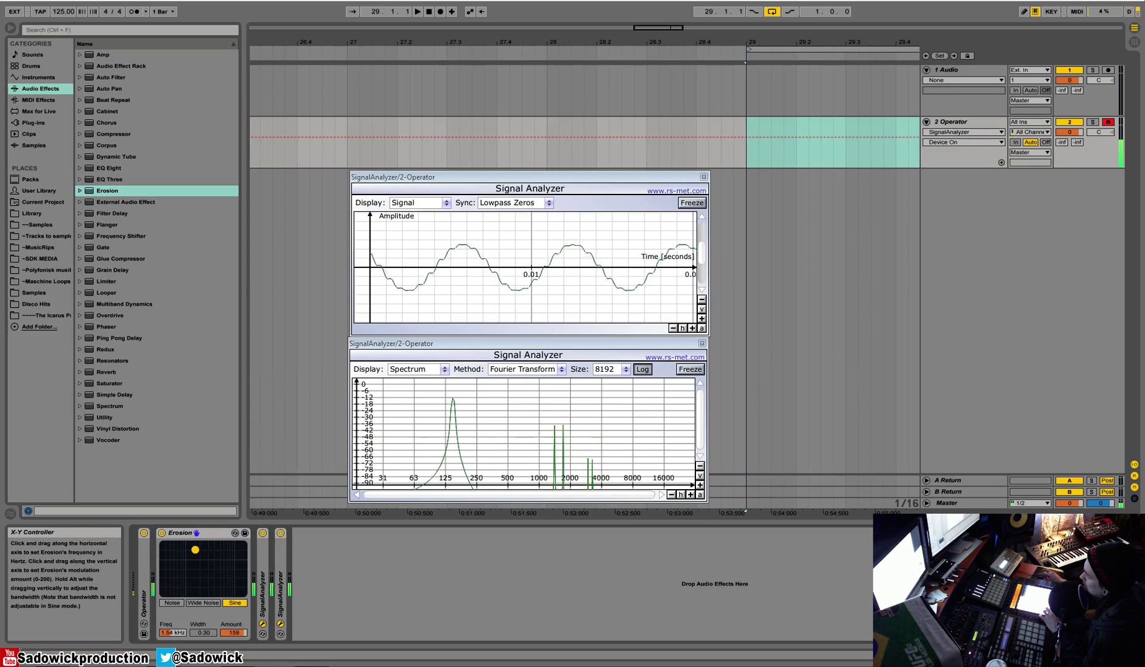
# Compare Erosion's Wide Noise mode at 300 Hz with its Noise mode at 339 Hz, leaving Noise selected.
pyautogui.click(209, 600)
pyautogui.moveTo(196, 547); pyautogui.dragTo(163, 580)
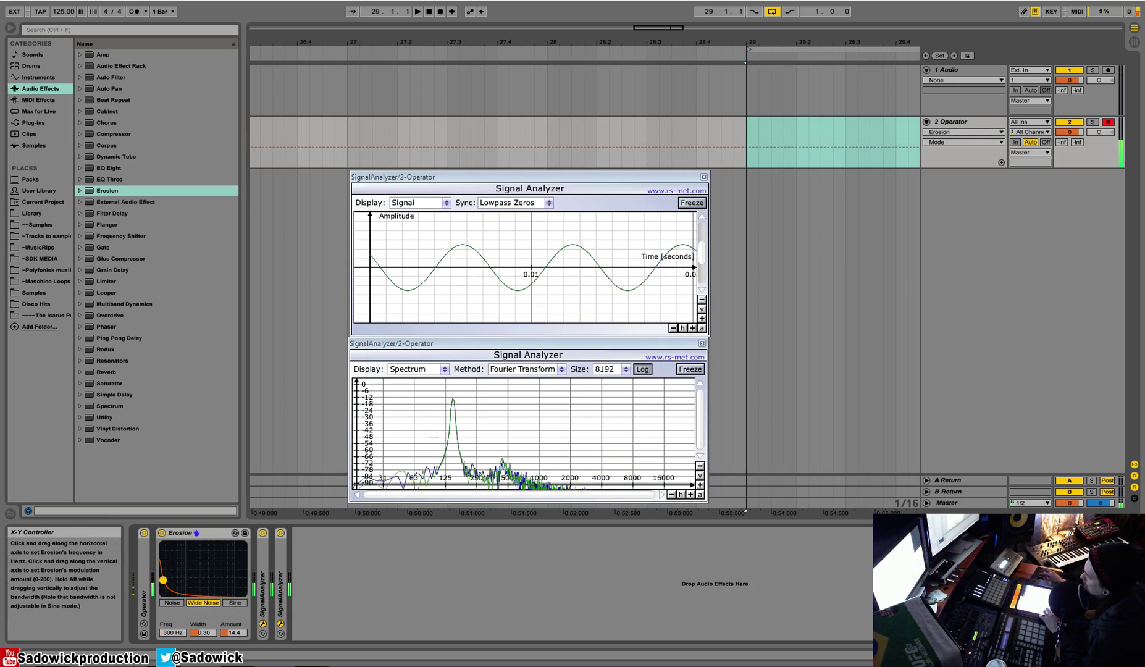
pyautogui.click(172, 602)
pyautogui.moveTo(163, 580)
pyautogui.mouseDown()
pyautogui.moveTo(234, 571)
pyautogui.moveTo(179, 544)
pyautogui.moveTo(166, 580)
pyautogui.mouseUp()
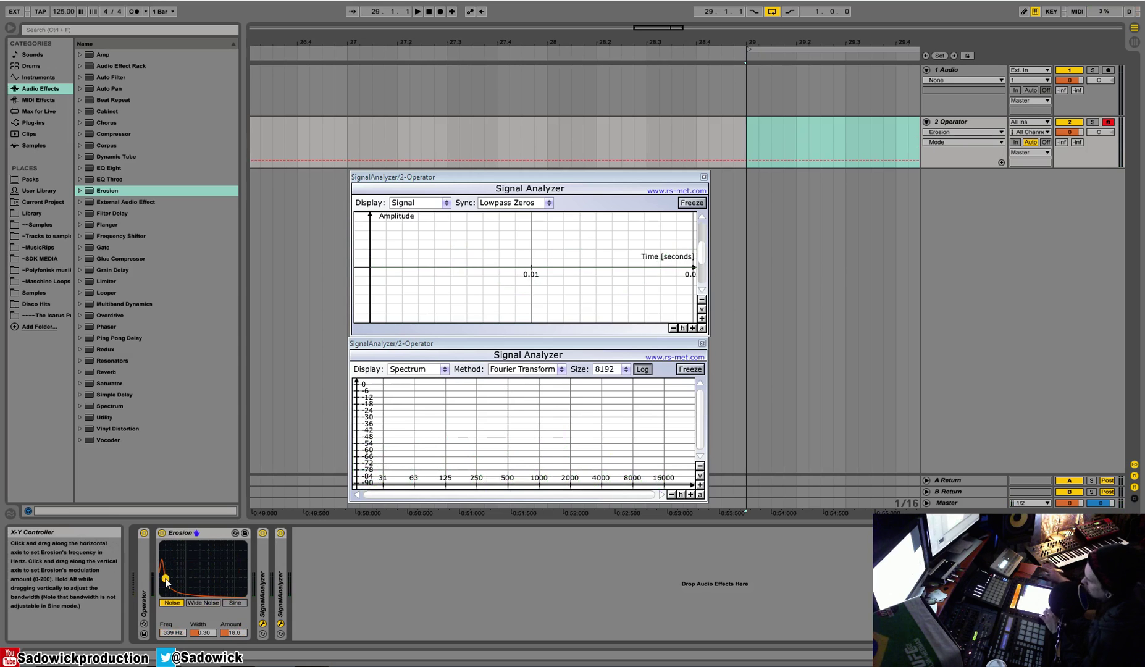
# Cut Erosion from the Operator track and insert Overdrive ahead of the analyzers.
pyautogui.rightClick(205, 530)
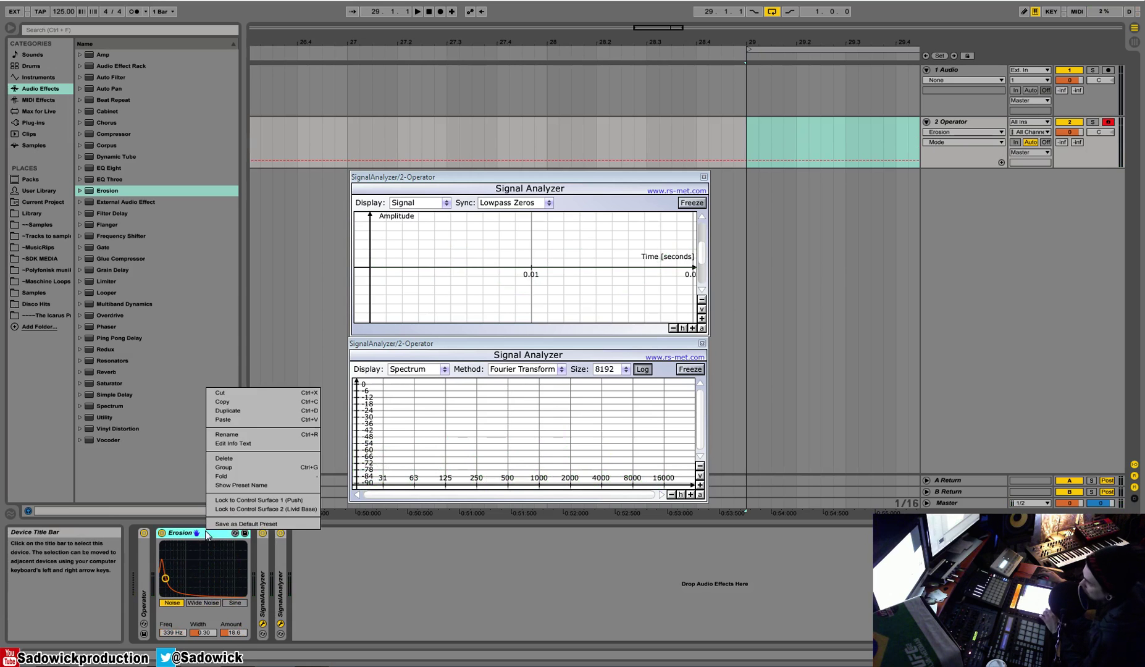
pyautogui.click(237, 394)
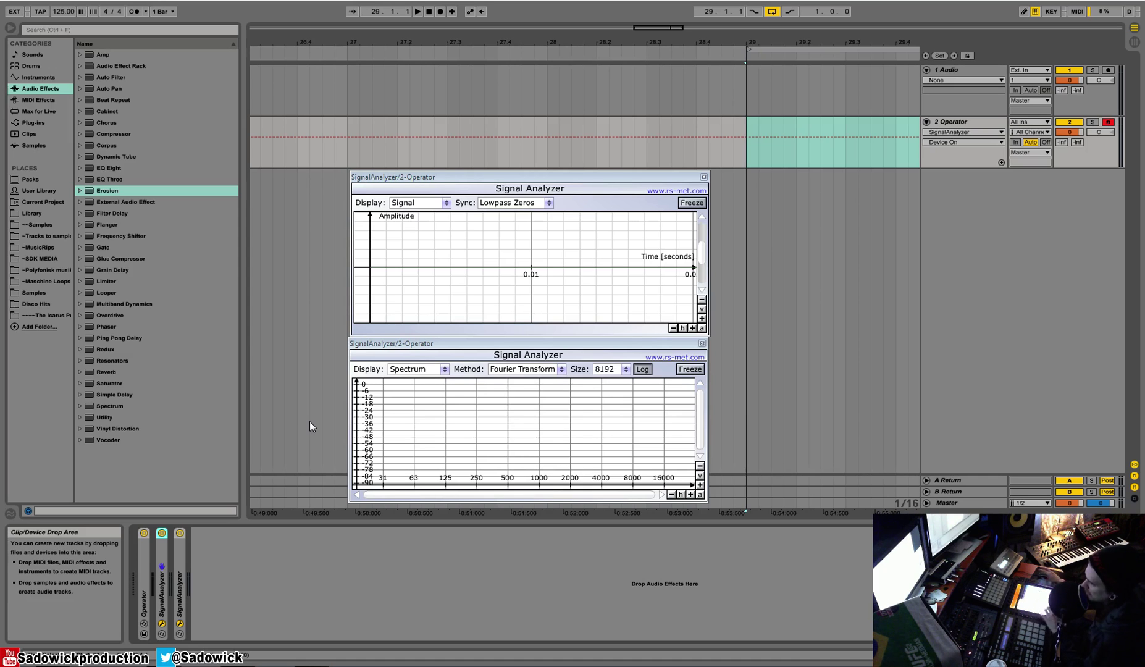
pyautogui.moveTo(110, 315); pyautogui.dragTo(151, 572)
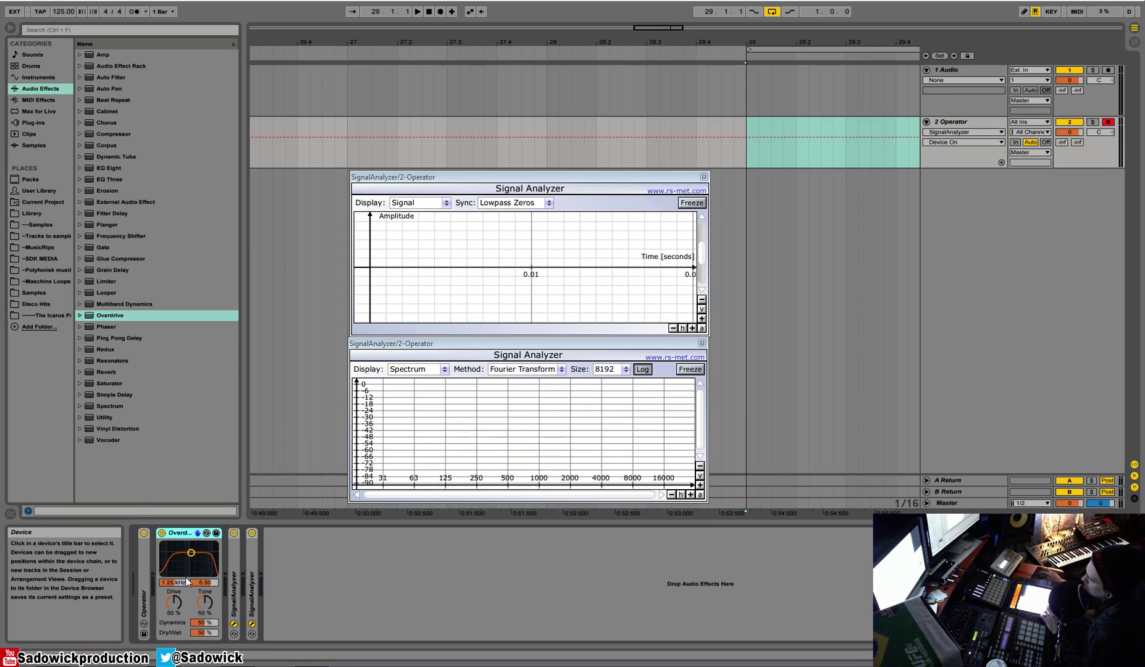
# Set Overdrive's bandpass filter to 8.75 kHz with a 5.28 bandwidth, and bypass and re-enable the effect to compare.
pyautogui.moveTo(188, 559); pyautogui.dragTo(207, 557)
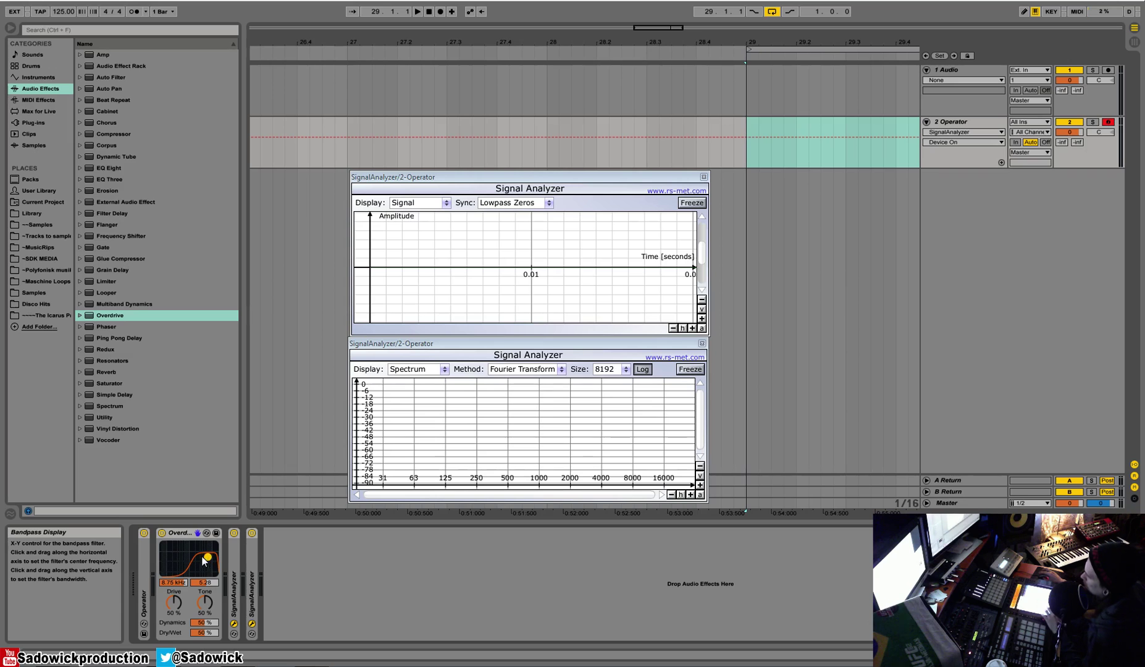
pyautogui.click(162, 534)
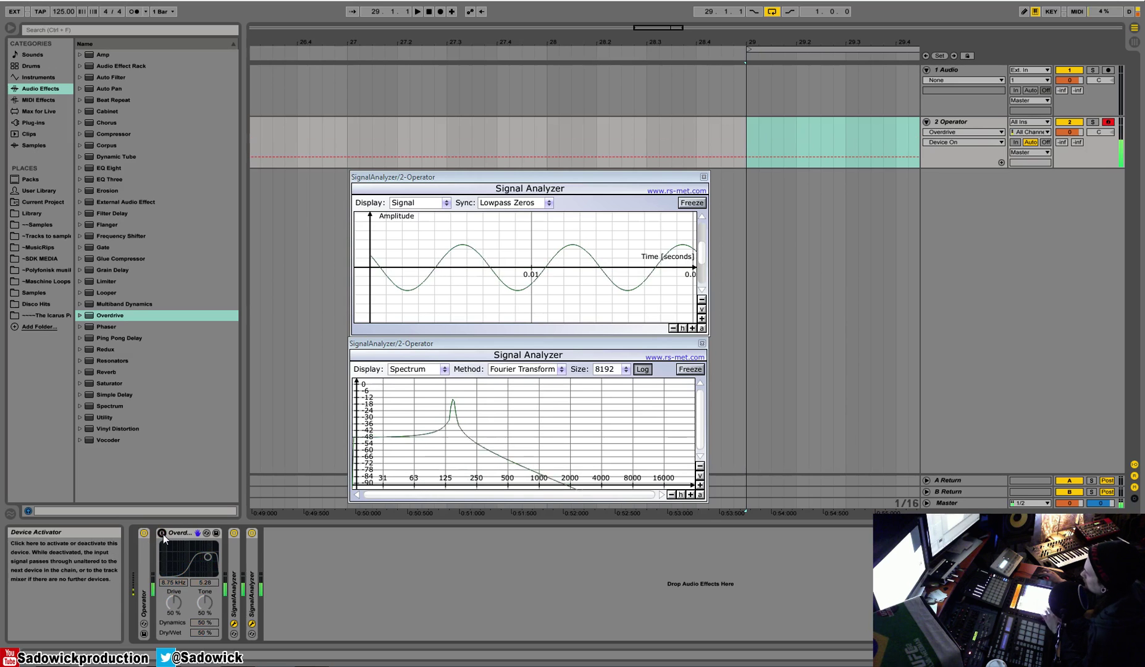
pyautogui.click(162, 534)
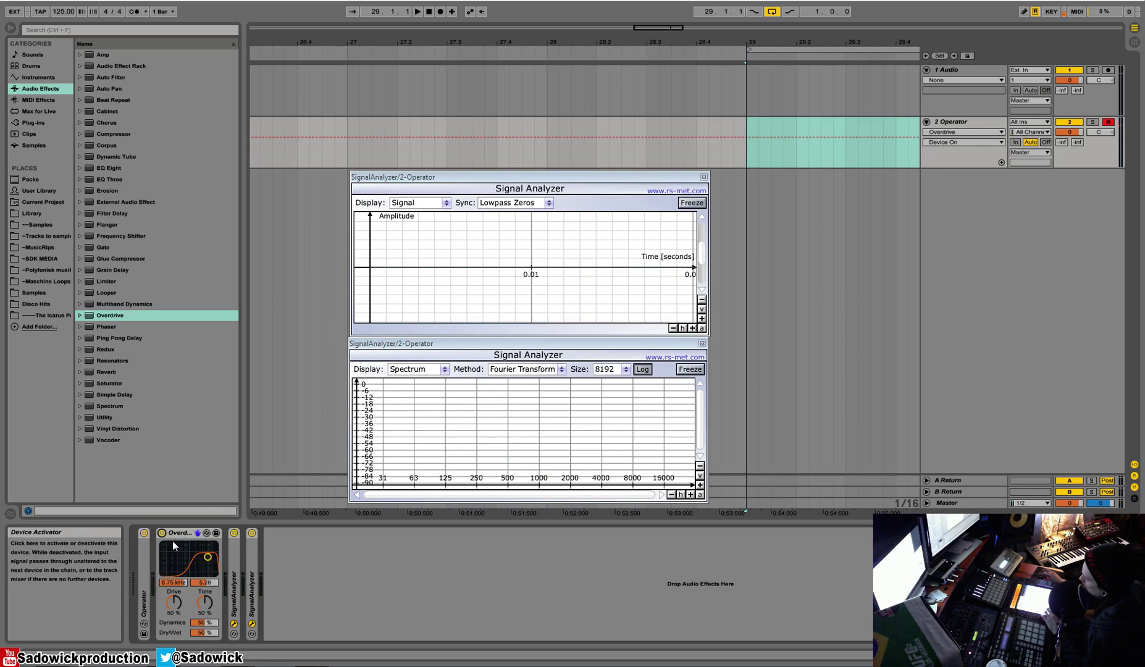
# Try Overdrive's bandpass filter at 11.5 kHz and 150 Hz, and settle it at 321 Hz with a 5.28 bandwidth.
pyautogui.moveTo(208, 559); pyautogui.dragTo(210, 552)
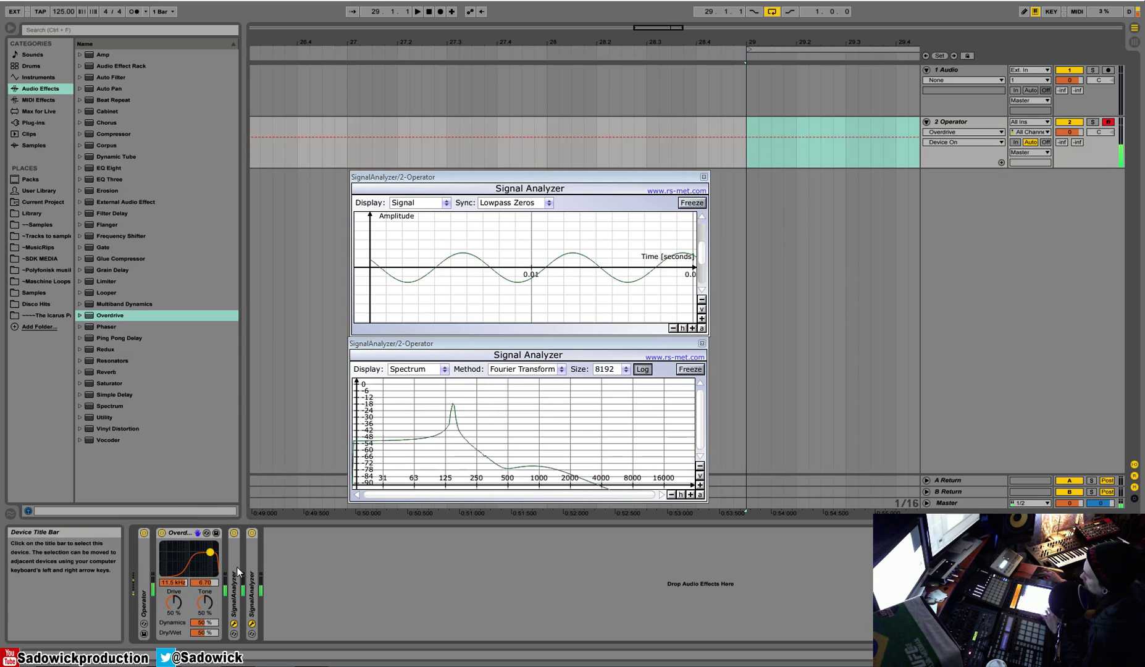
pyautogui.moveTo(210, 552); pyautogui.dragTo(172, 555)
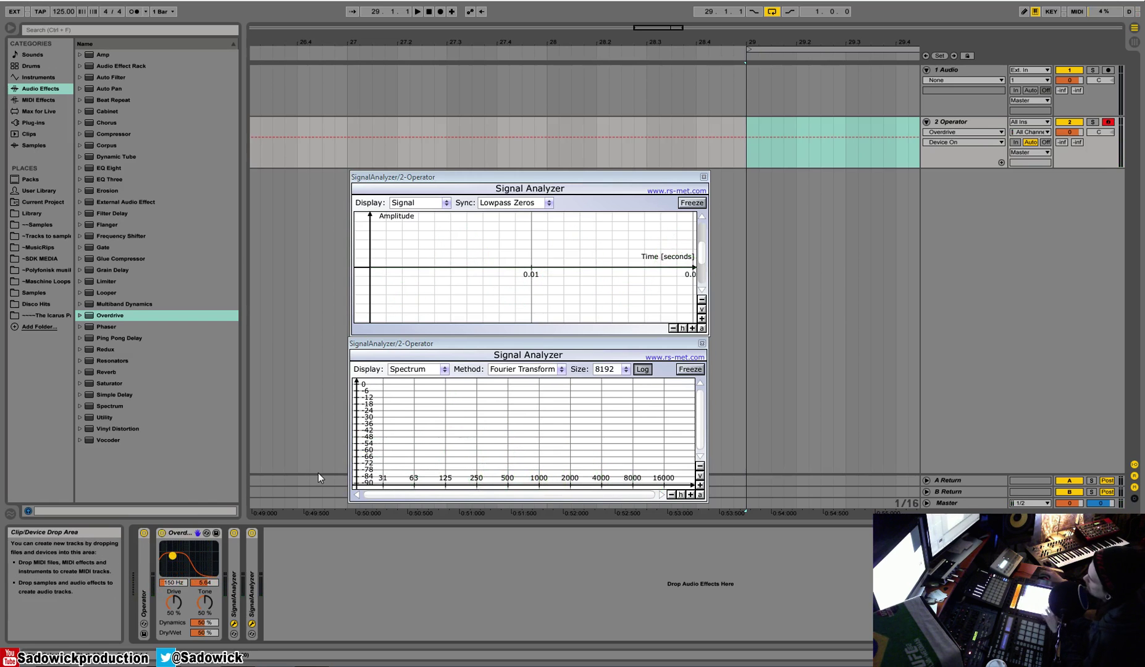
pyautogui.moveTo(172, 555)
pyautogui.mouseDown()
pyautogui.moveTo(191, 552)
pyautogui.moveTo(179, 556)
pyautogui.mouseUp()
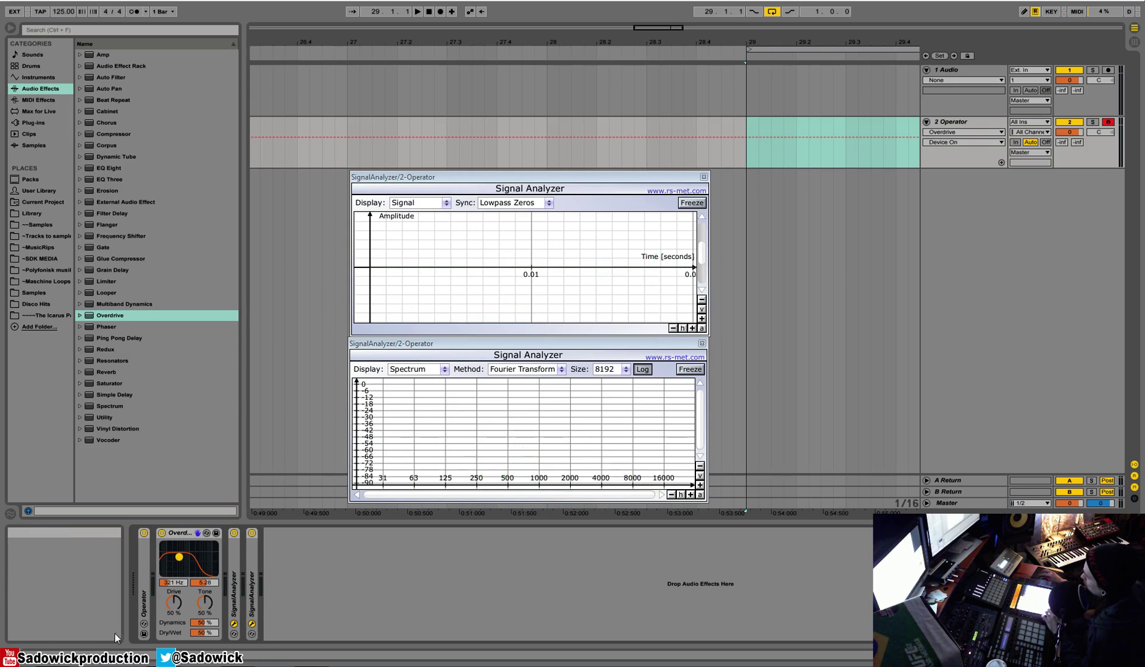
# Set Overdrive's Dynamics to 77 %, Tone to 48 % and Dry/Wet to 41 %.
pyautogui.moveTo(211, 621)
pyautogui.mouseDown()
pyautogui.moveTo(210, 605)
pyautogui.moveTo(211, 652)
pyautogui.moveTo(201, 602)
pyautogui.mouseUp()
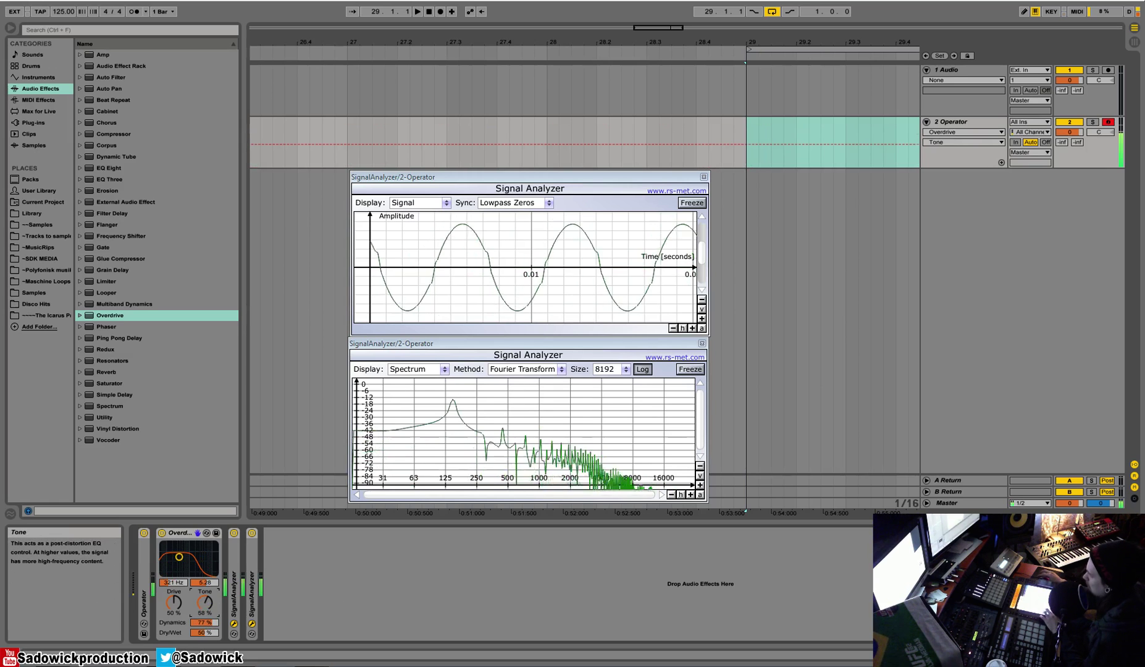
pyautogui.moveTo(203, 604); pyautogui.dragTo(203, 537)
pyautogui.moveTo(203, 607); pyautogui.dragTo(207, 633)
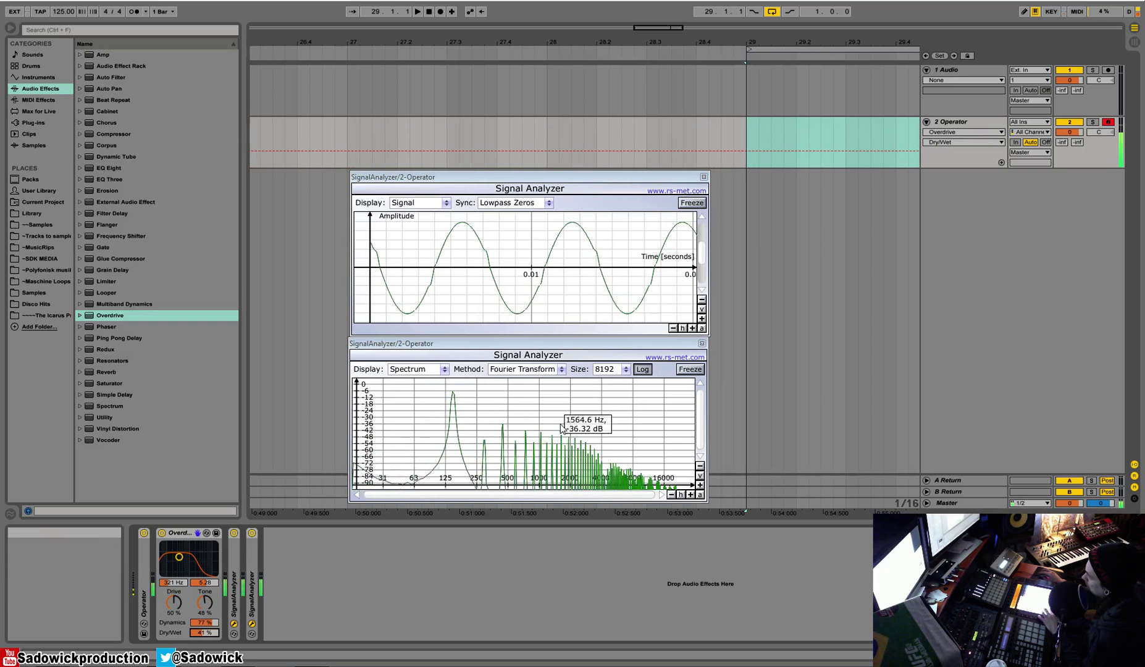
# Cut Overdrive from the Operator track and insert Redux ahead of the analyzers.
pyautogui.rightClick(189, 535)
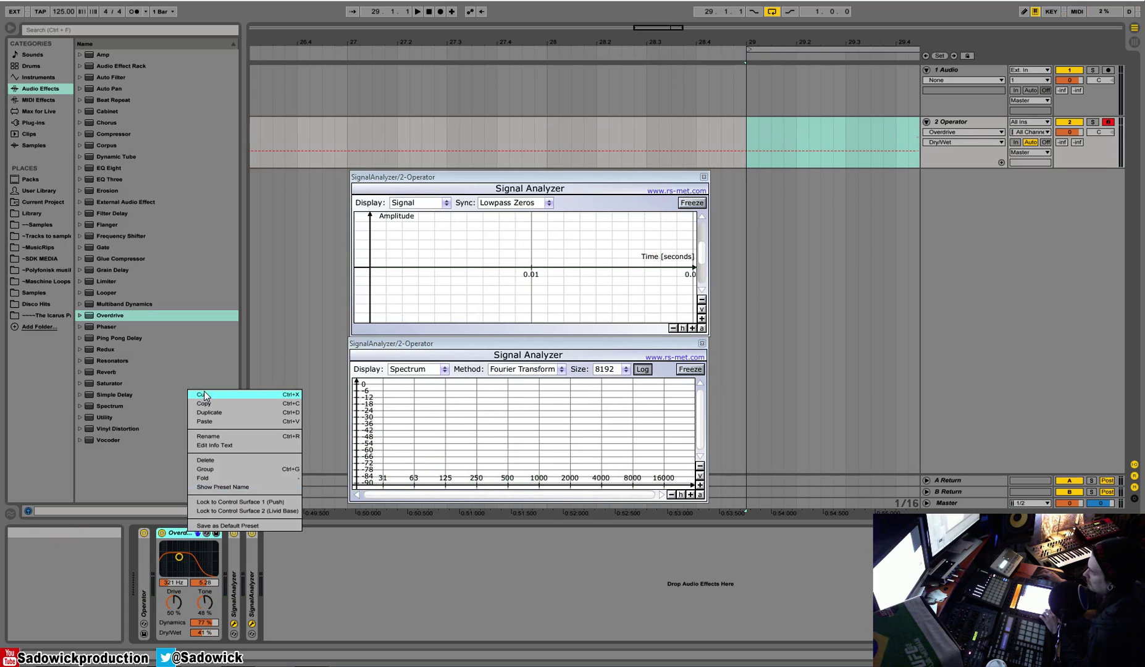
pyautogui.click(205, 395)
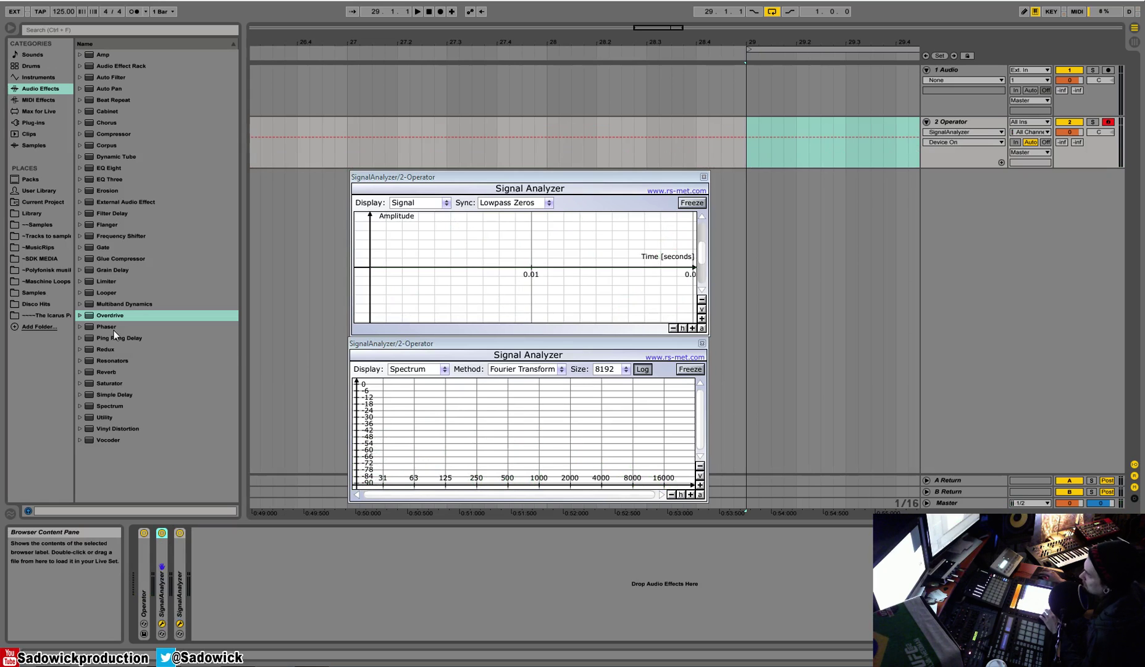
pyautogui.moveTo(101, 346); pyautogui.dragTo(150, 614)
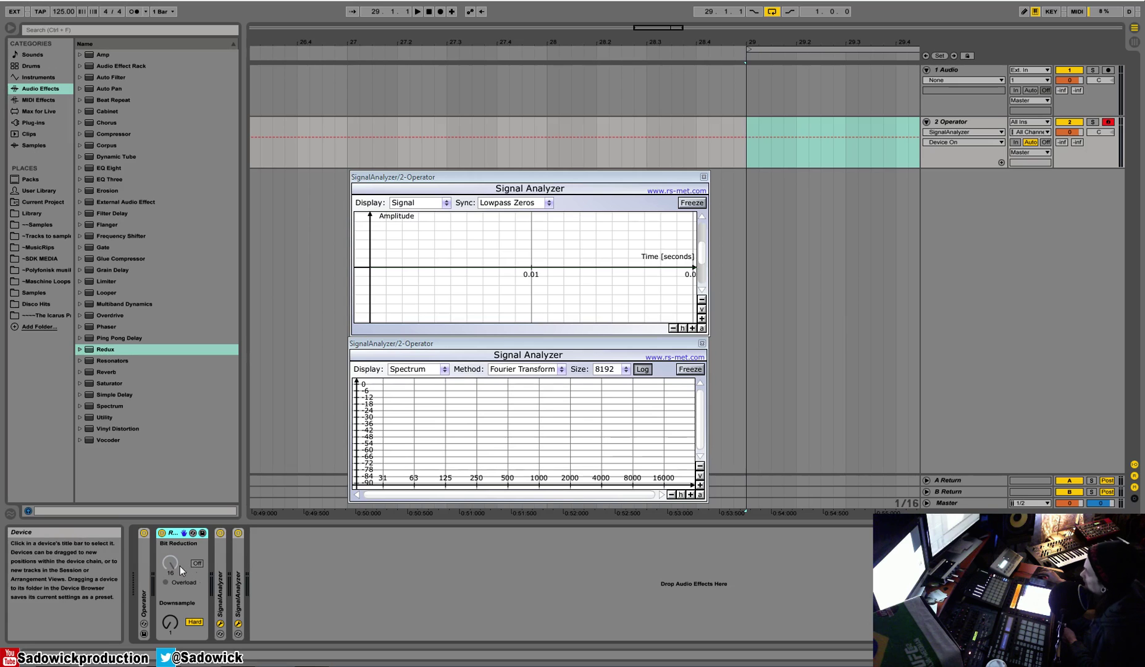
# Enable Redux's Bit Reduction with the bit depth at 16 to check the waveform and spectrum of the sine.
pyautogui.click(198, 563)
pyautogui.click(199, 564)
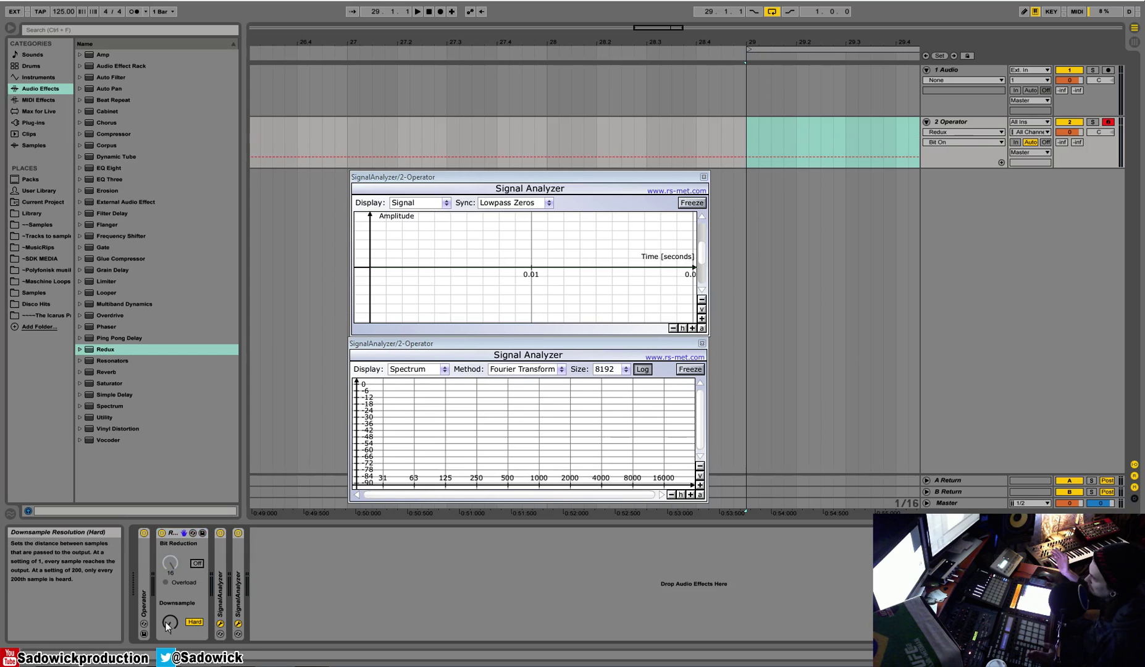
pyautogui.click(171, 564)
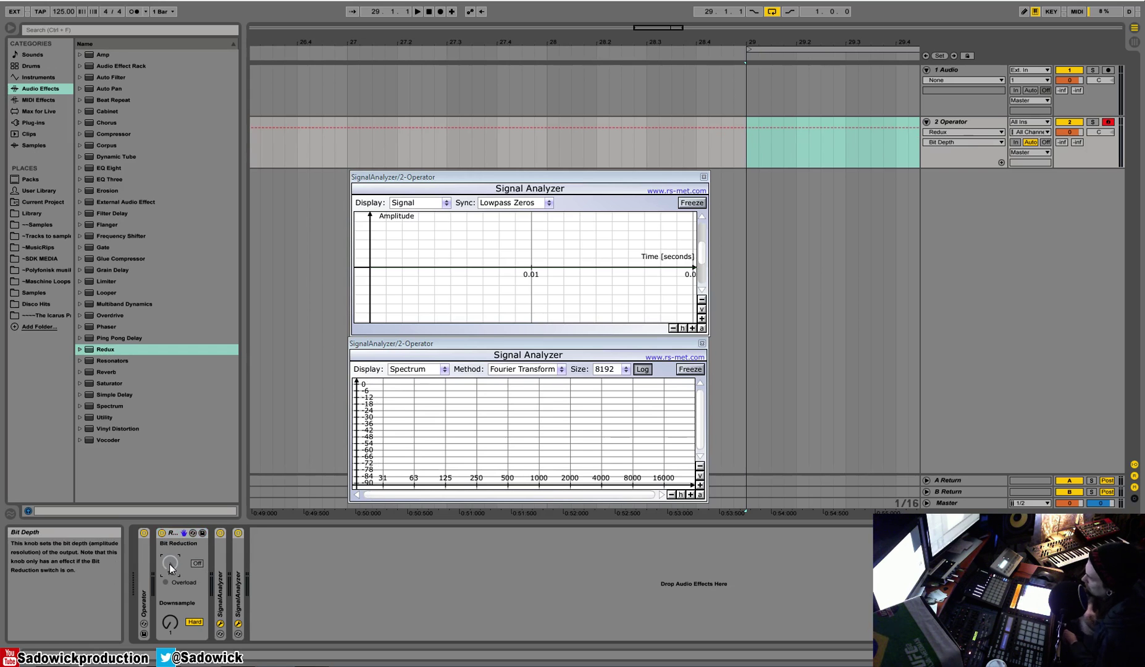
pyautogui.click(171, 566)
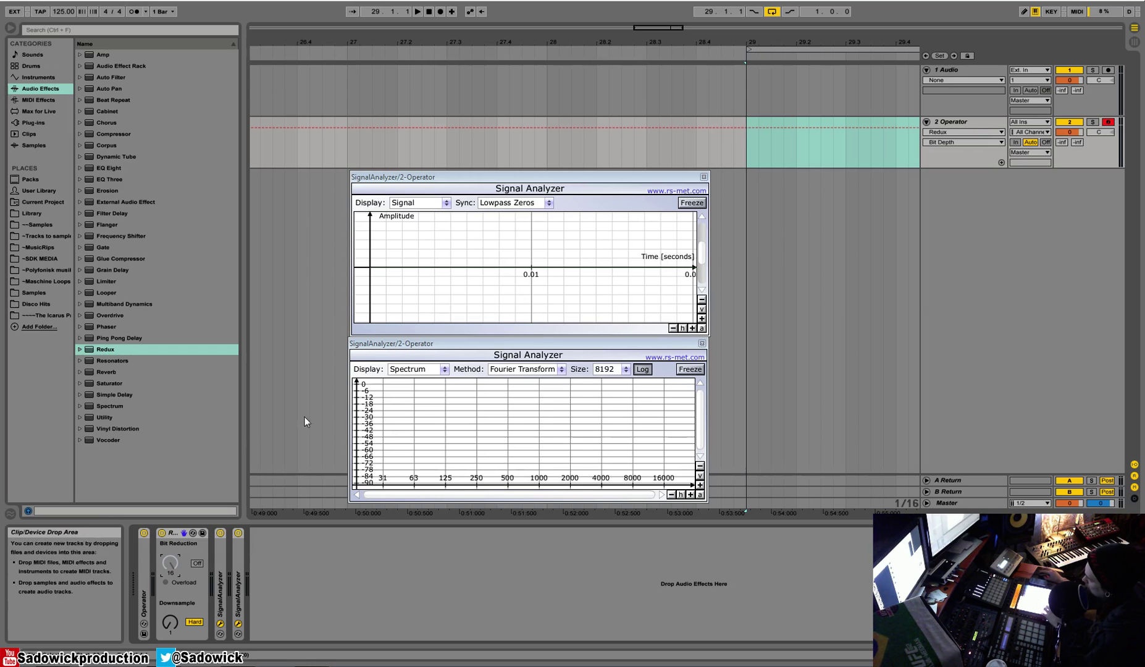
pyautogui.click(197, 564)
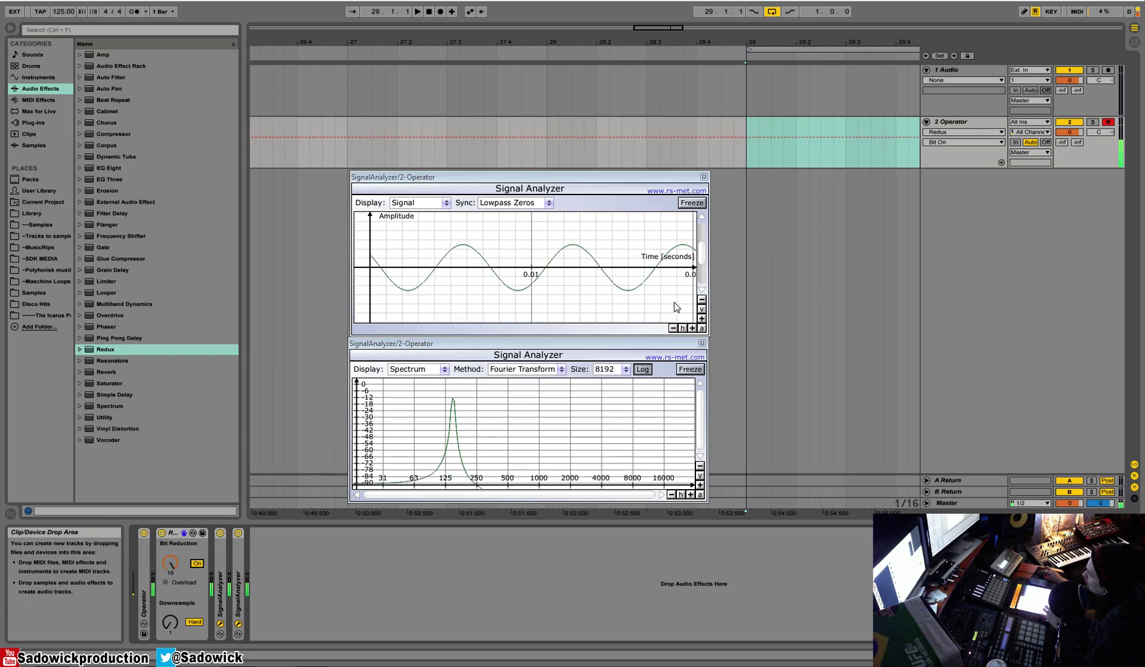
pyautogui.doubleClick(702, 320)
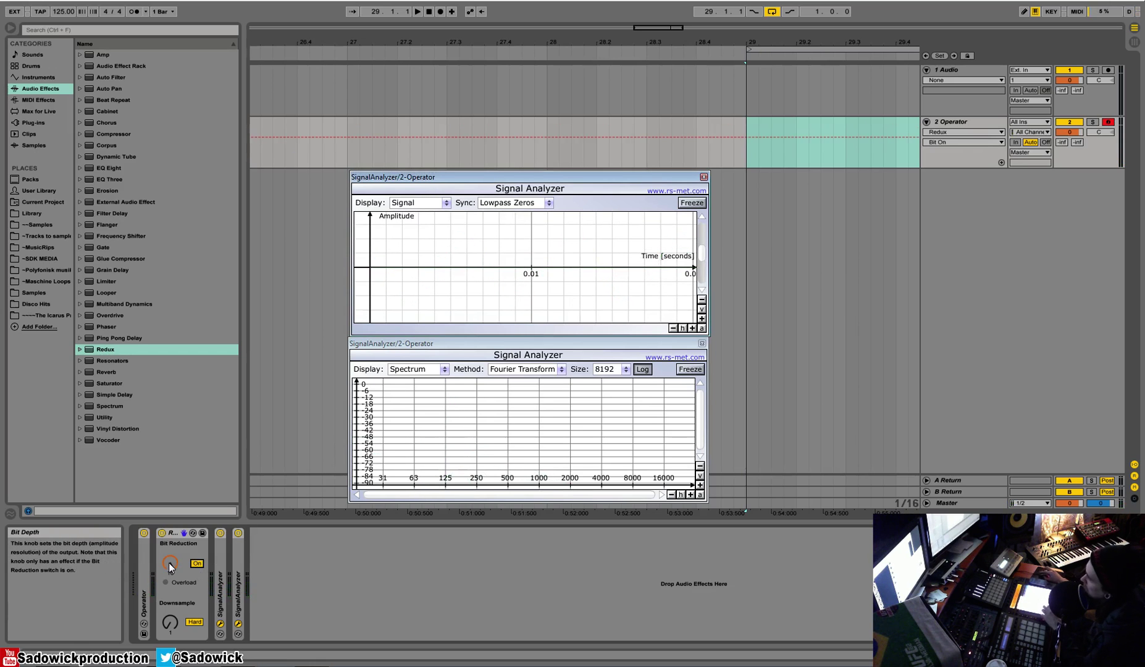
# Lower Redux's bit depth to 1 and fit the full amplitude range from -1 to 1 in the waveform analyzer.
pyautogui.moveTo(170, 567); pyautogui.dragTo(170, 624)
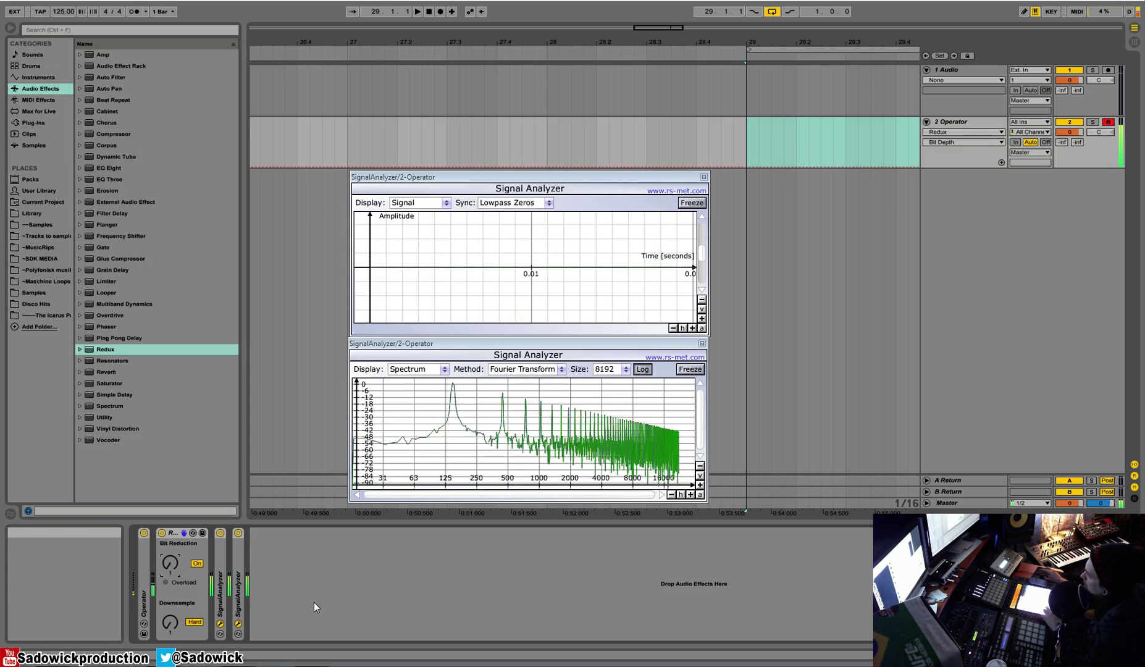
pyautogui.click(702, 301)
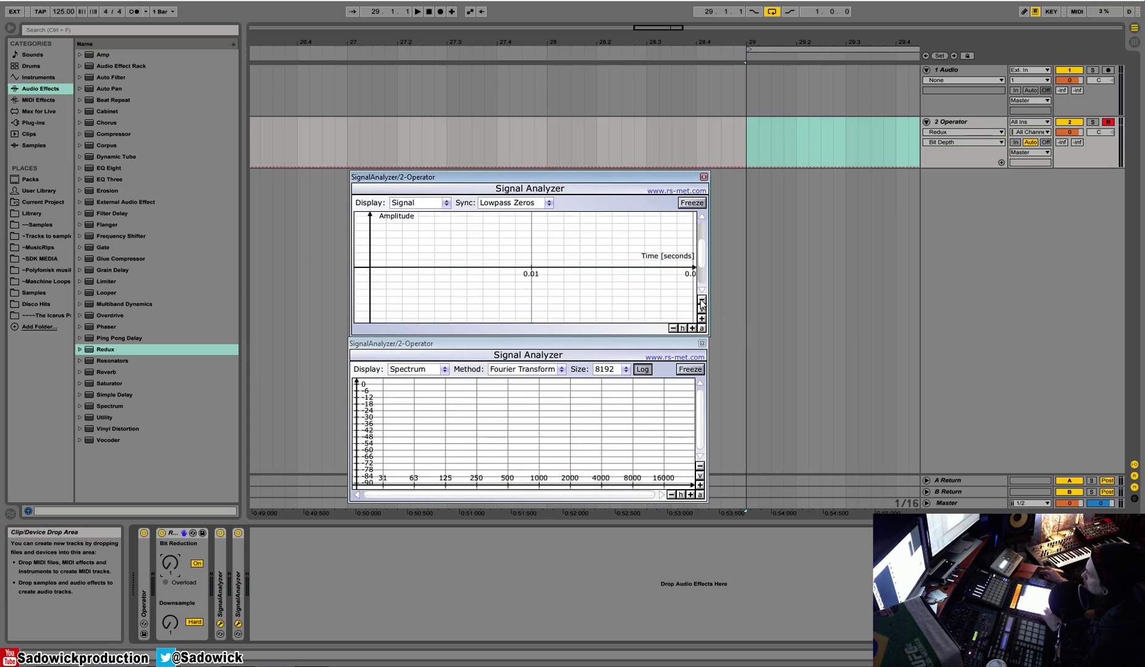
pyautogui.click(701, 318)
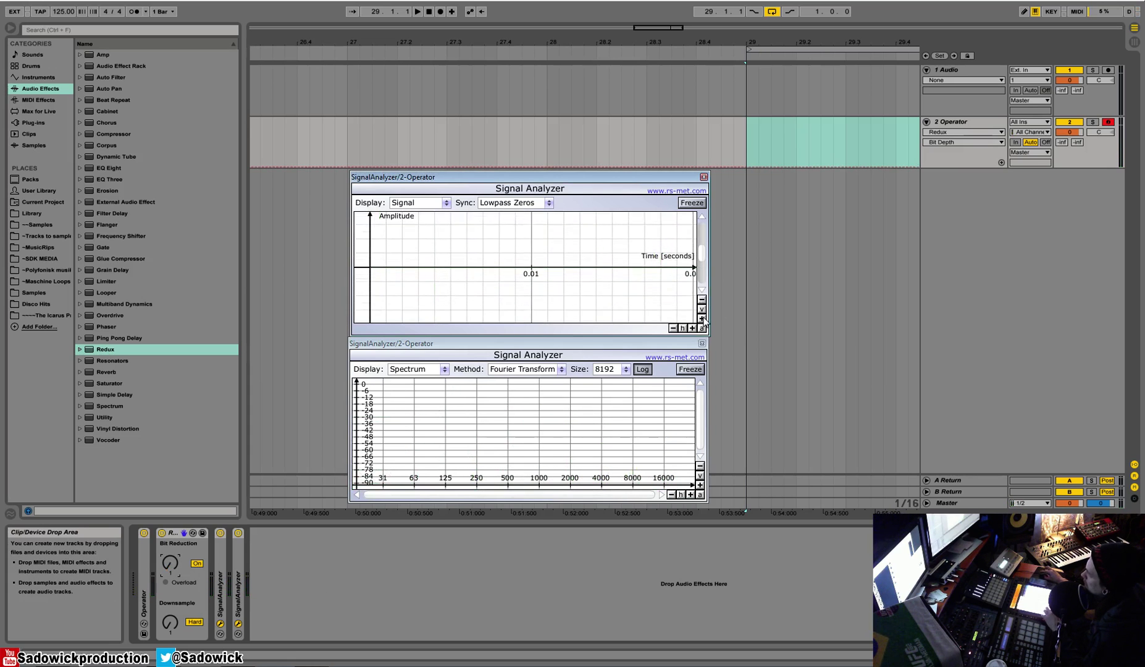
pyautogui.click(703, 303)
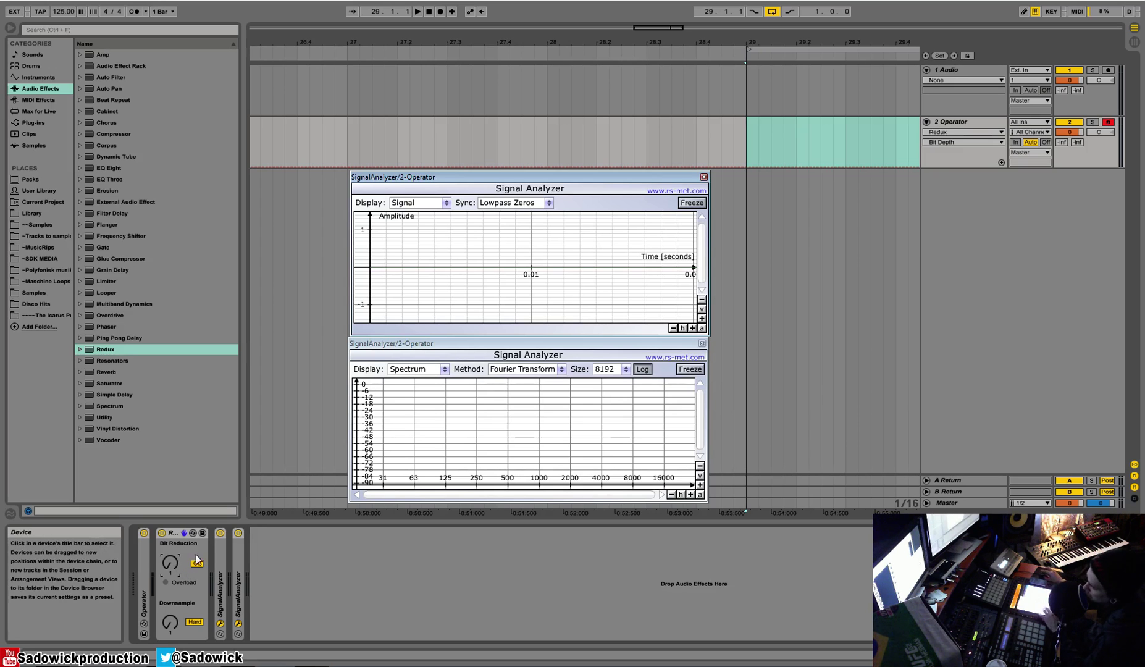
# Restore Redux's bit depth to 16 and switch Bit Reduction off.
pyautogui.moveTo(168, 562); pyautogui.dragTo(168, 543)
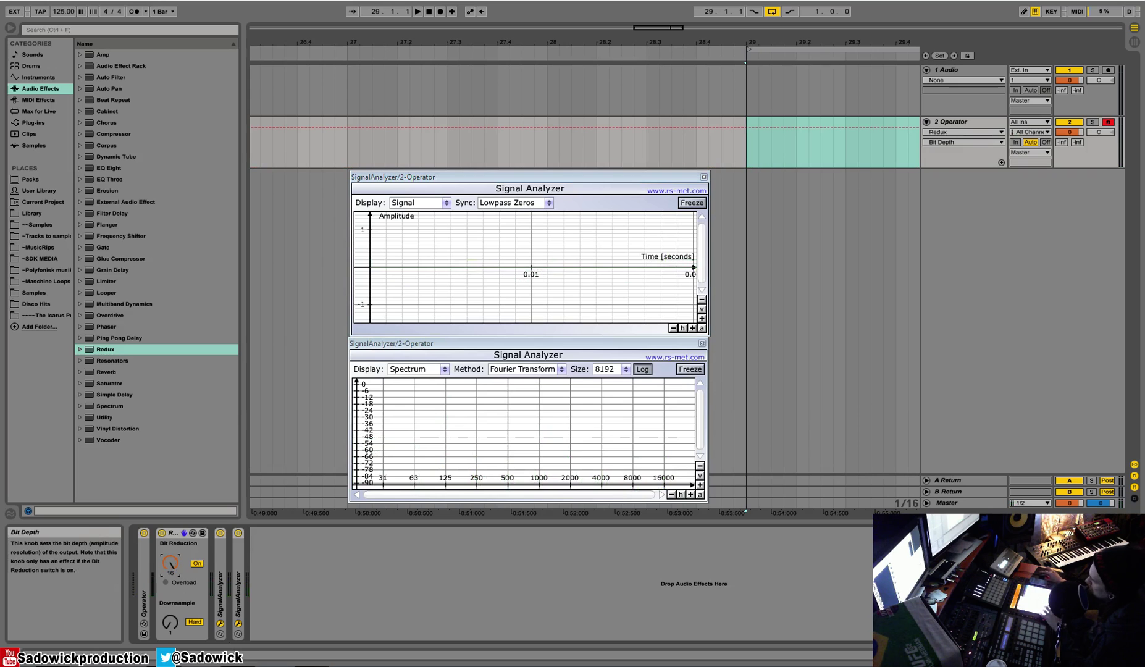
pyautogui.click(197, 563)
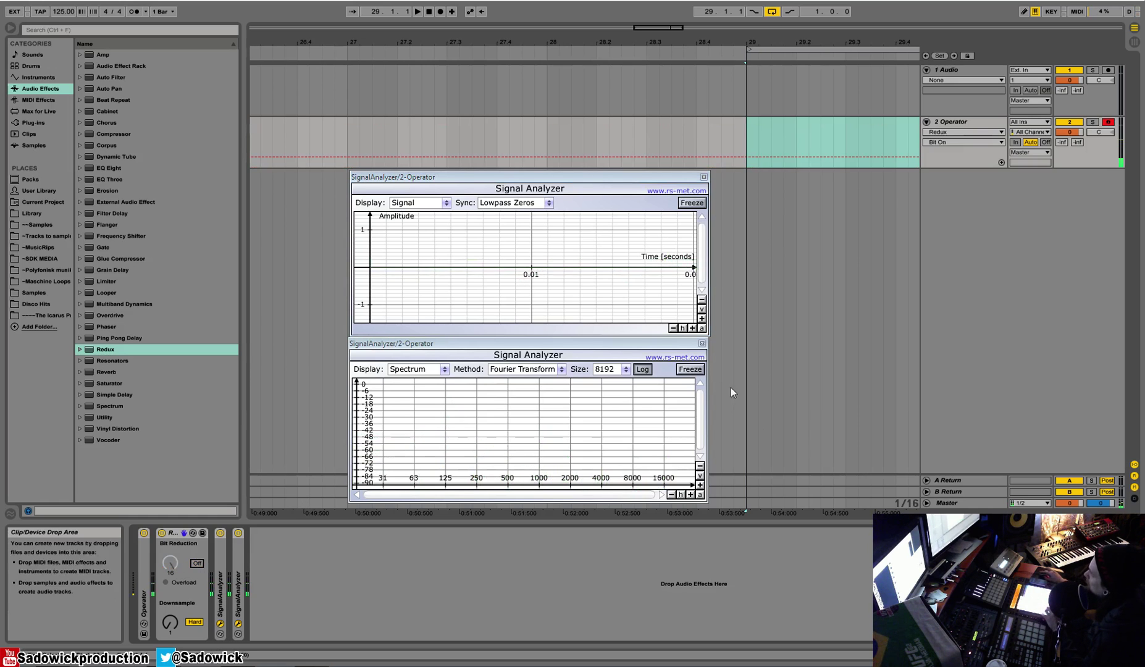
pyautogui.click(702, 319)
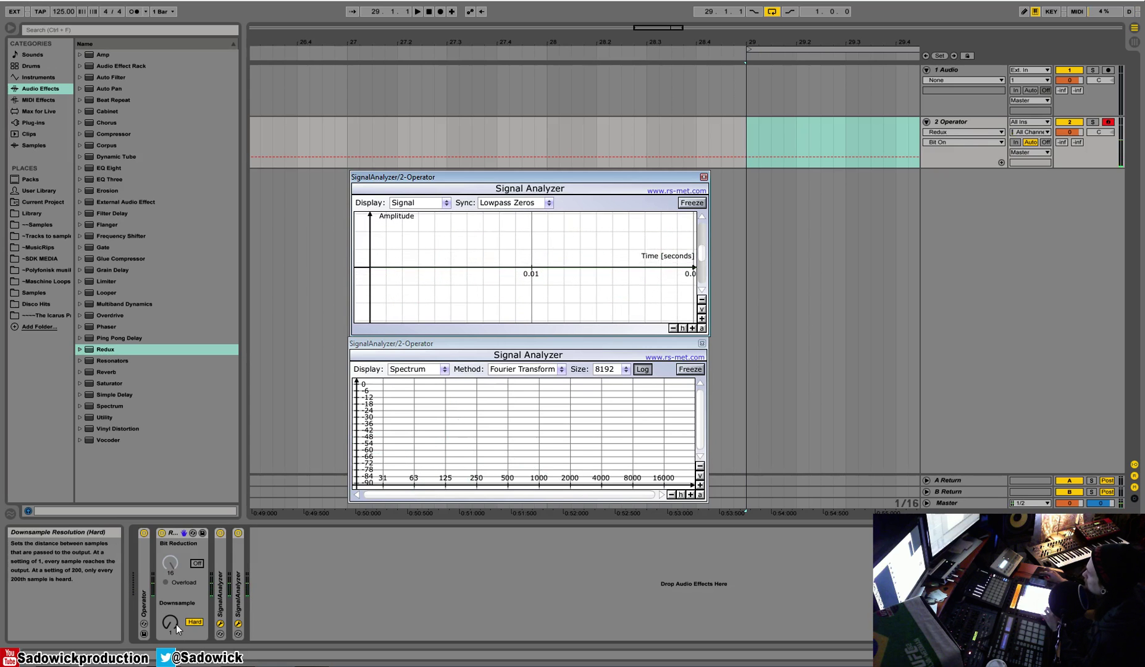
# Set Redux's Downsample to 11 in Hard mode, and to 20.0 in Soft mode.
pyautogui.moveTo(177, 628); pyautogui.dragTo(178, 611)
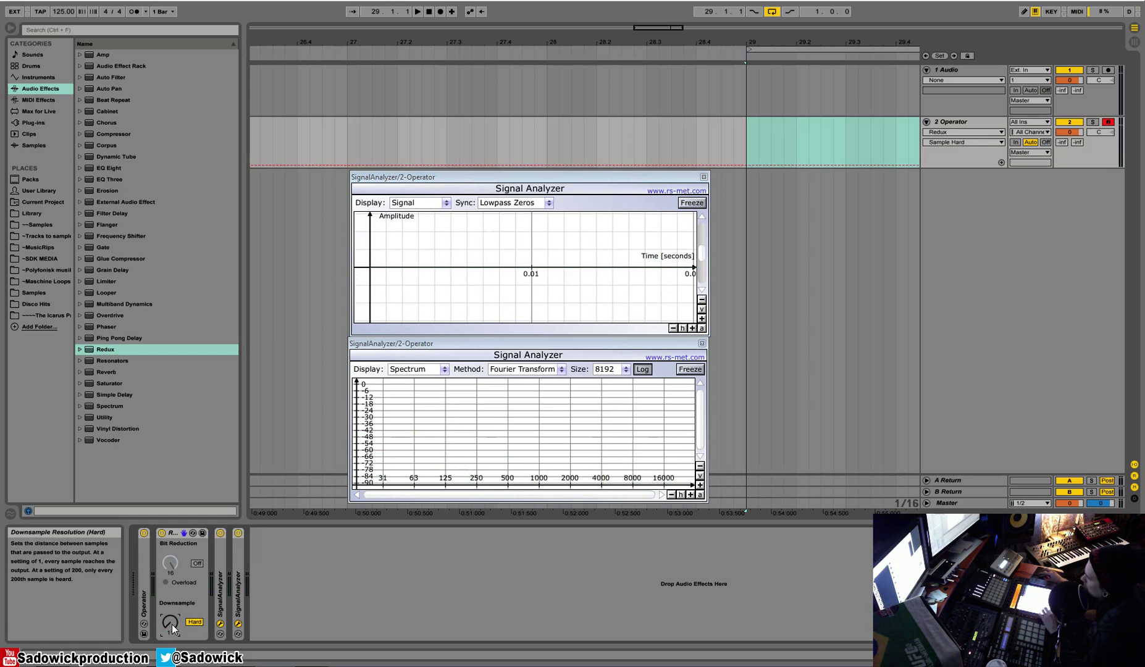
pyautogui.click(199, 623)
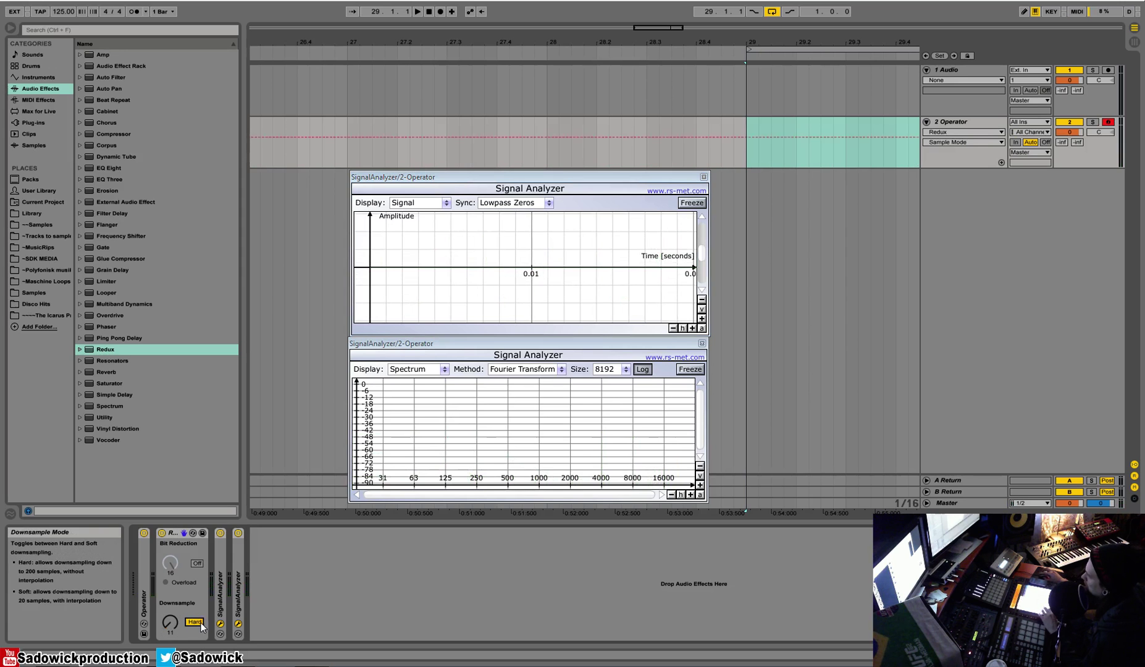
pyautogui.moveTo(171, 622); pyautogui.dragTo(171, 593)
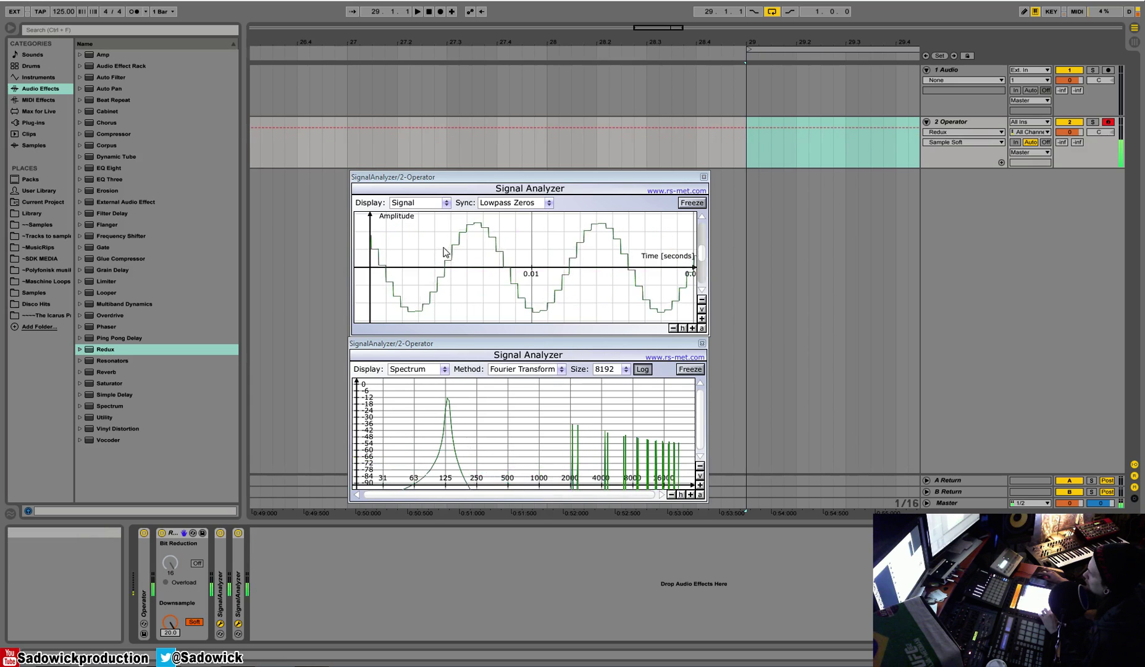
# Freeze the waveform analyzer and magnify its time axis to examine the steps in the softly downsampled sine.
pyautogui.click(691, 203)
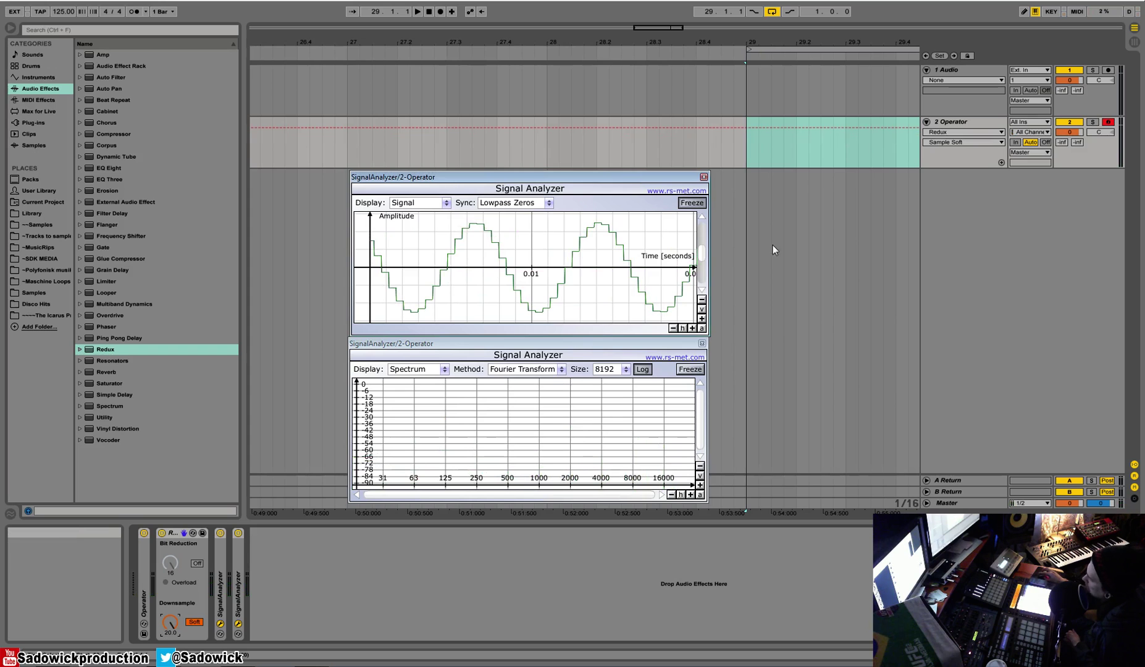
pyautogui.click(692, 328)
pyautogui.click(691, 328)
pyautogui.click(691, 328)
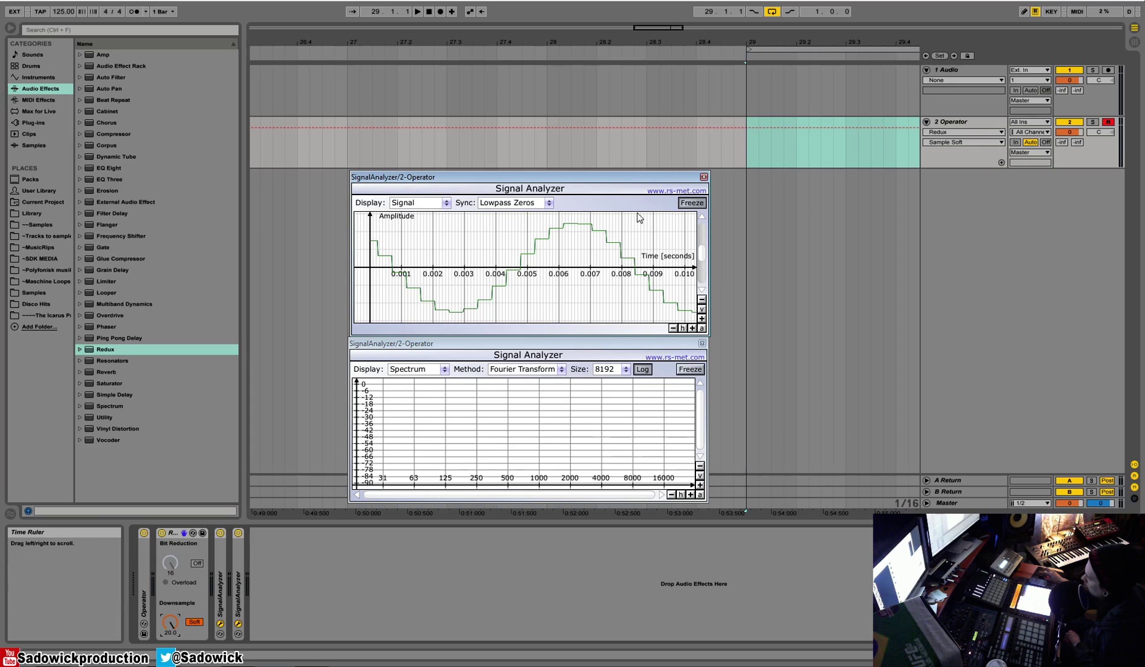
# Return Redux's Downsample to Hard mode, raise it to 49 and freeze the spectrum analyzer to inspect the harmonics.
pyautogui.click(194, 621)
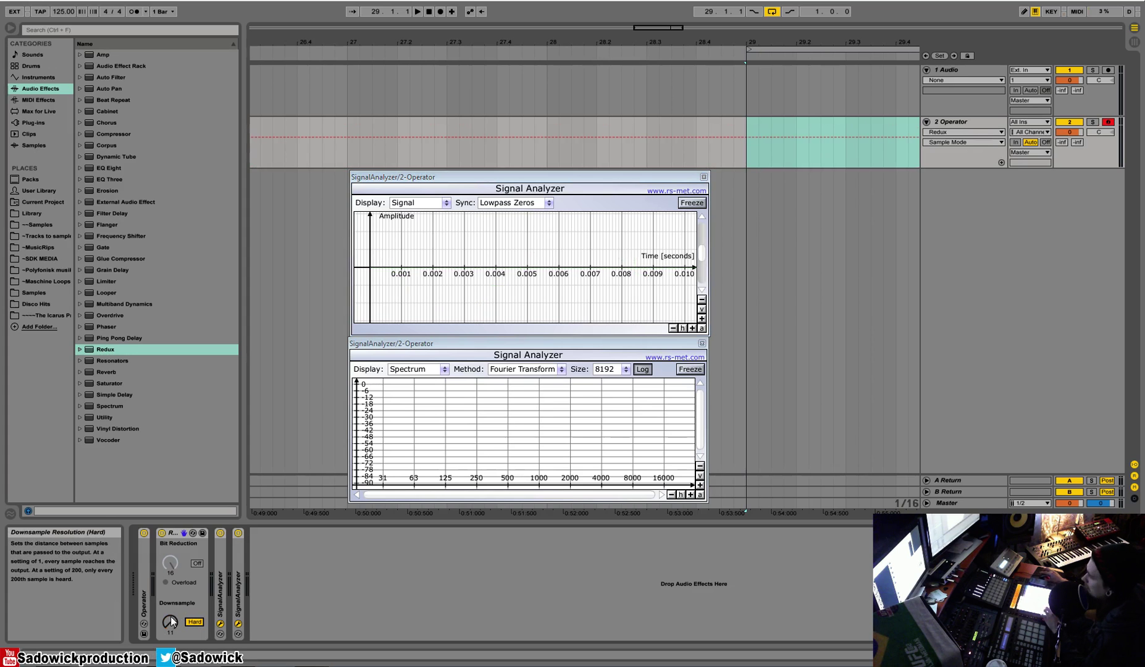
pyautogui.moveTo(169, 625); pyautogui.dragTo(170, 593)
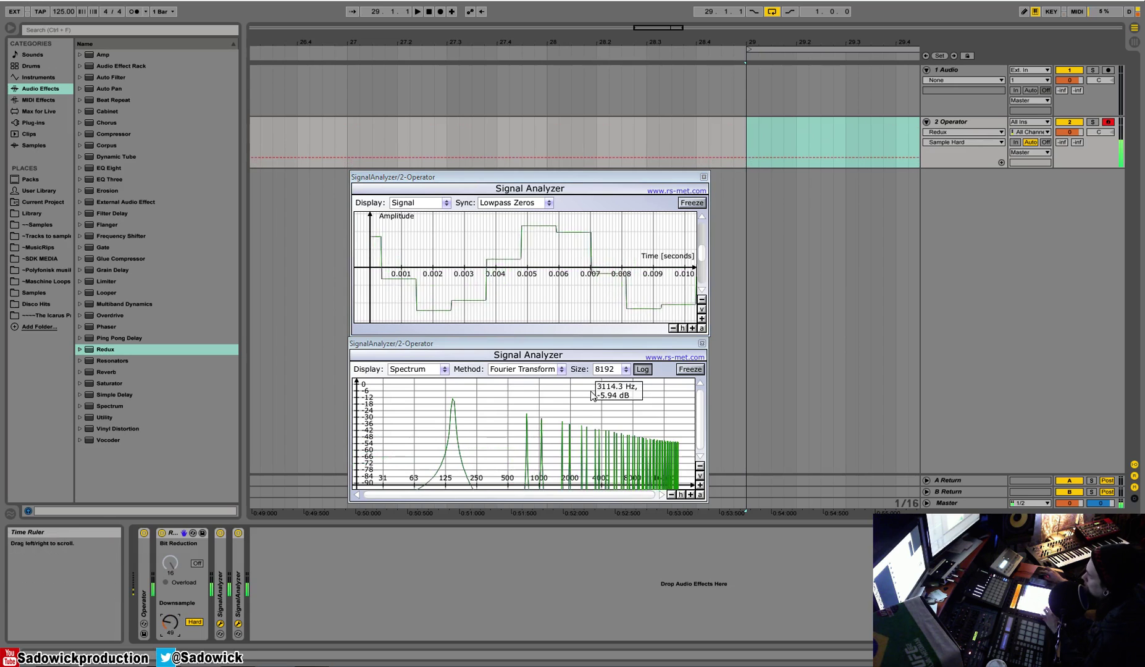
pyautogui.click(686, 370)
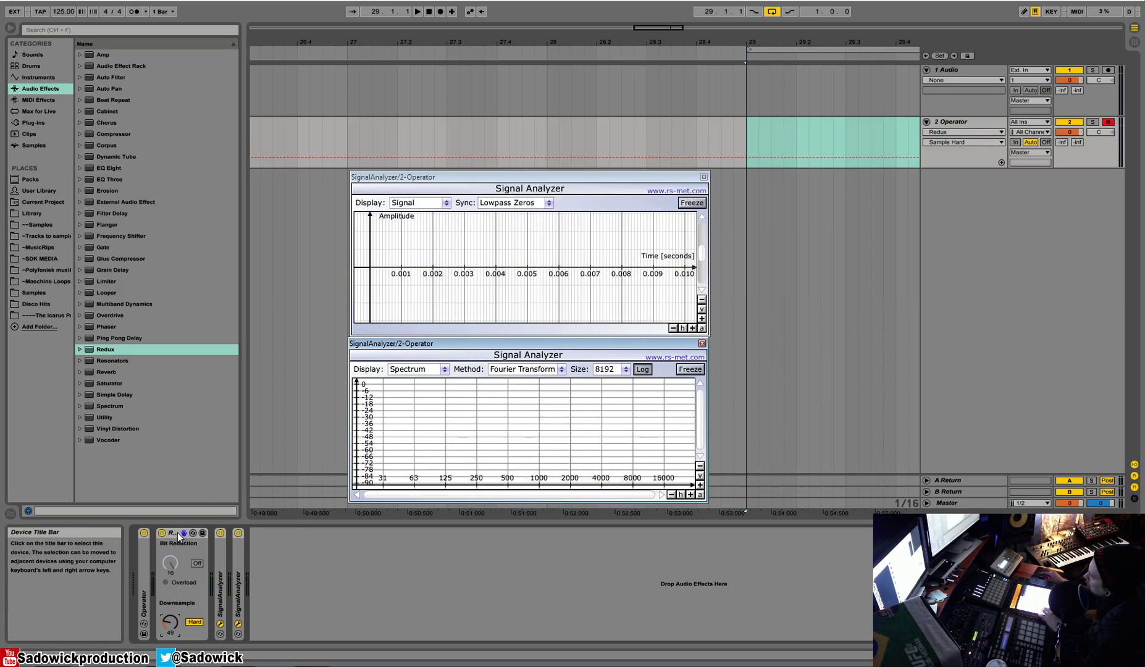
# Cut Redux from the Operator track and insert Saturator ahead of the analyzers.
pyautogui.rightClick(179, 538)
pyautogui.click(211, 396)
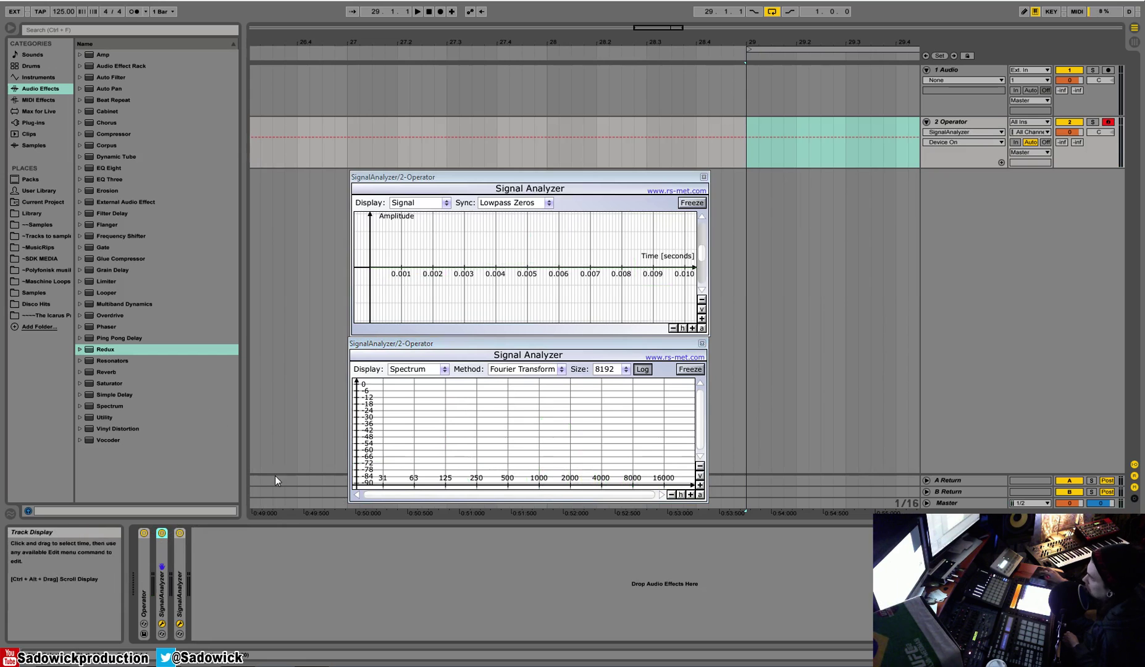
pyautogui.moveTo(121, 407); pyautogui.dragTo(163, 568)
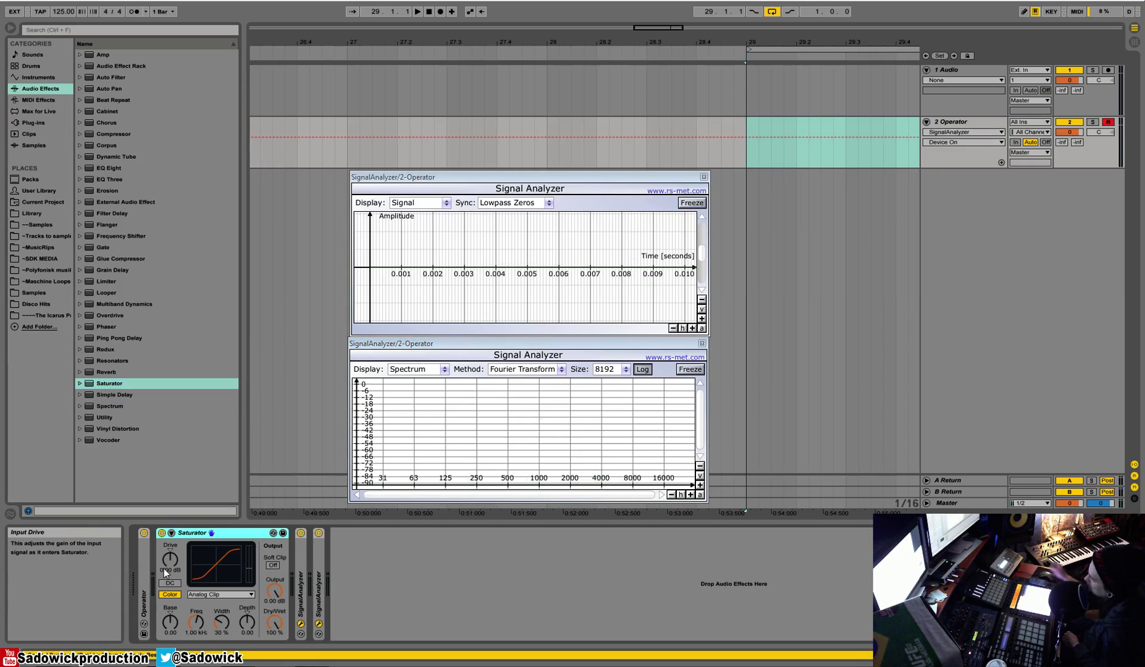
# Turn on Saturator's Soft Clip, choose the Digital Clip curve and raise Drive to 9.14 dB.
pyautogui.click(272, 565)
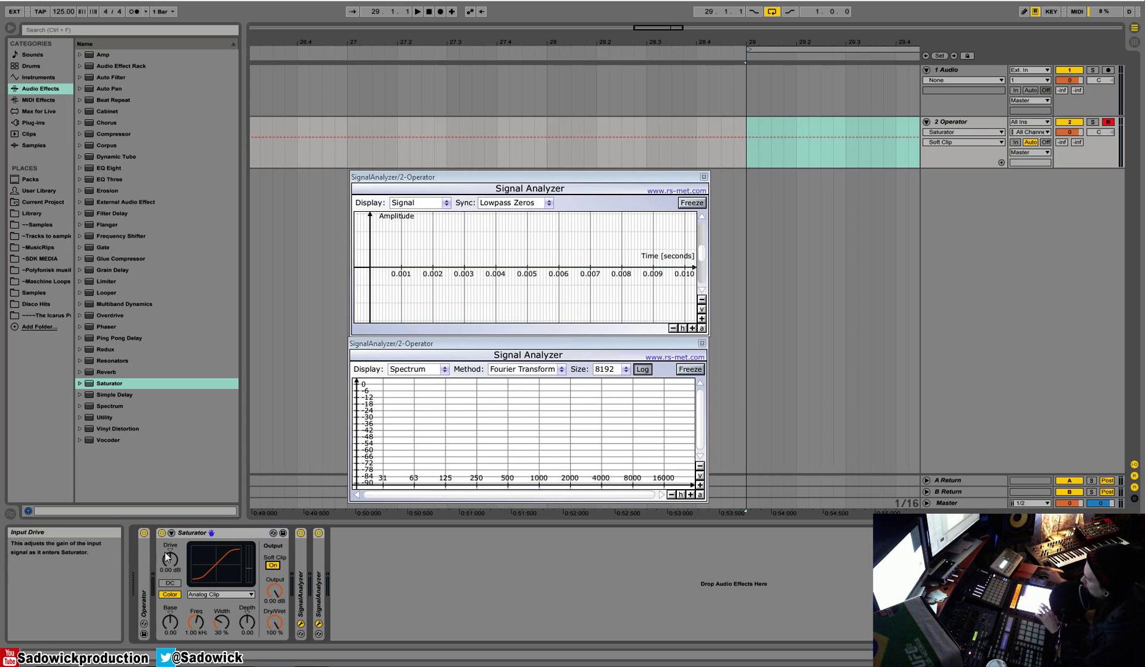
pyautogui.click(225, 591)
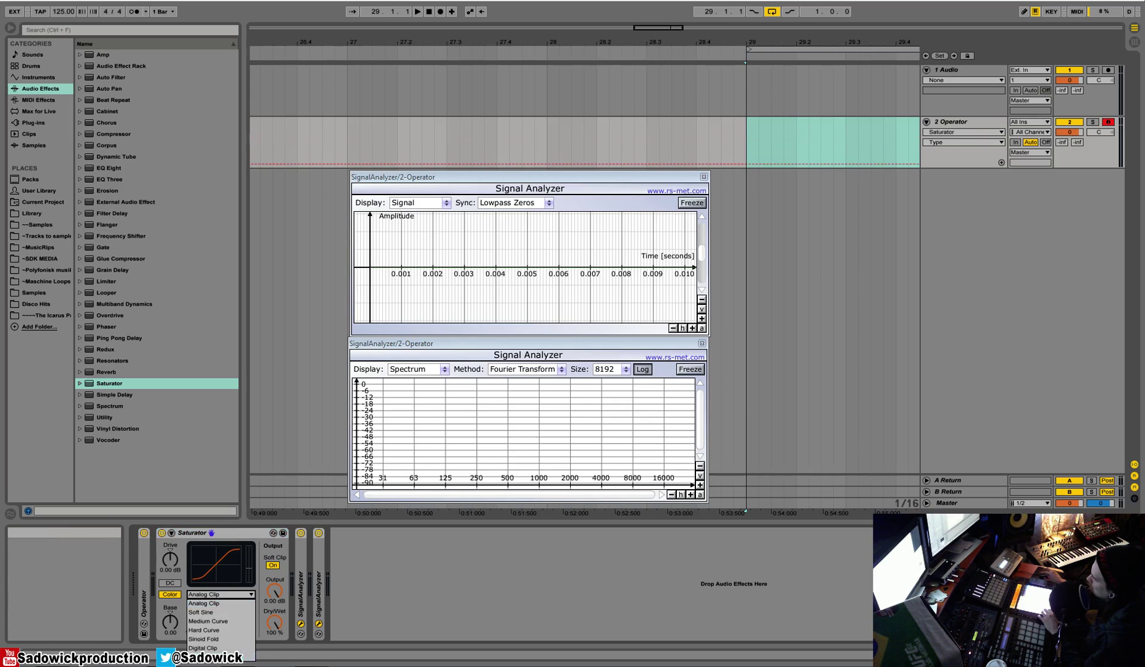
pyautogui.click(230, 646)
pyautogui.moveTo(170, 561); pyautogui.dragTo(170, 545)
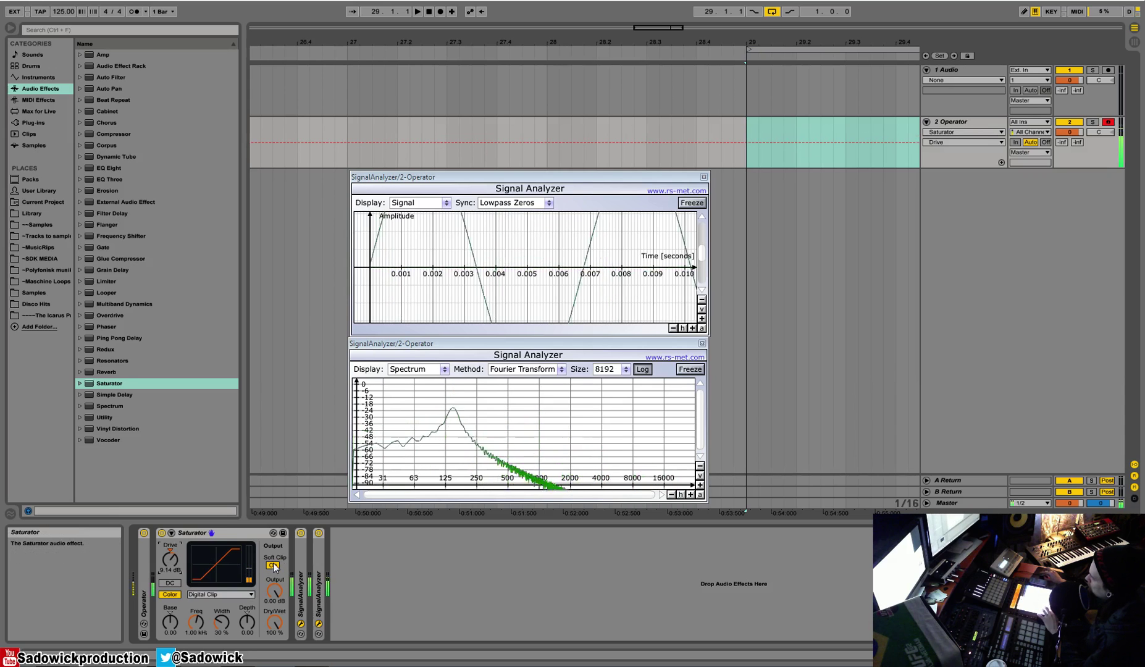
# Raise Saturator's Drive to 21.1 dB and freeze the waveform analyzer with the clipped peaks in range.
pyautogui.click(701, 319)
pyautogui.click(702, 300)
pyautogui.moveTo(170, 558); pyautogui.dragTo(169, 539)
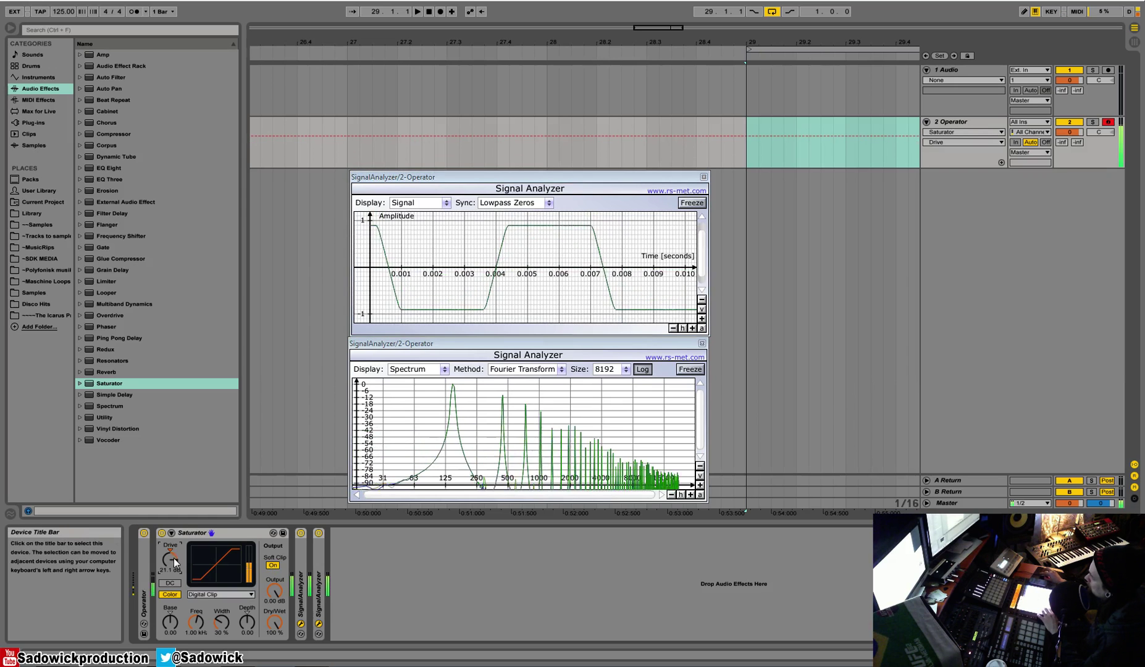
pyautogui.click(692, 203)
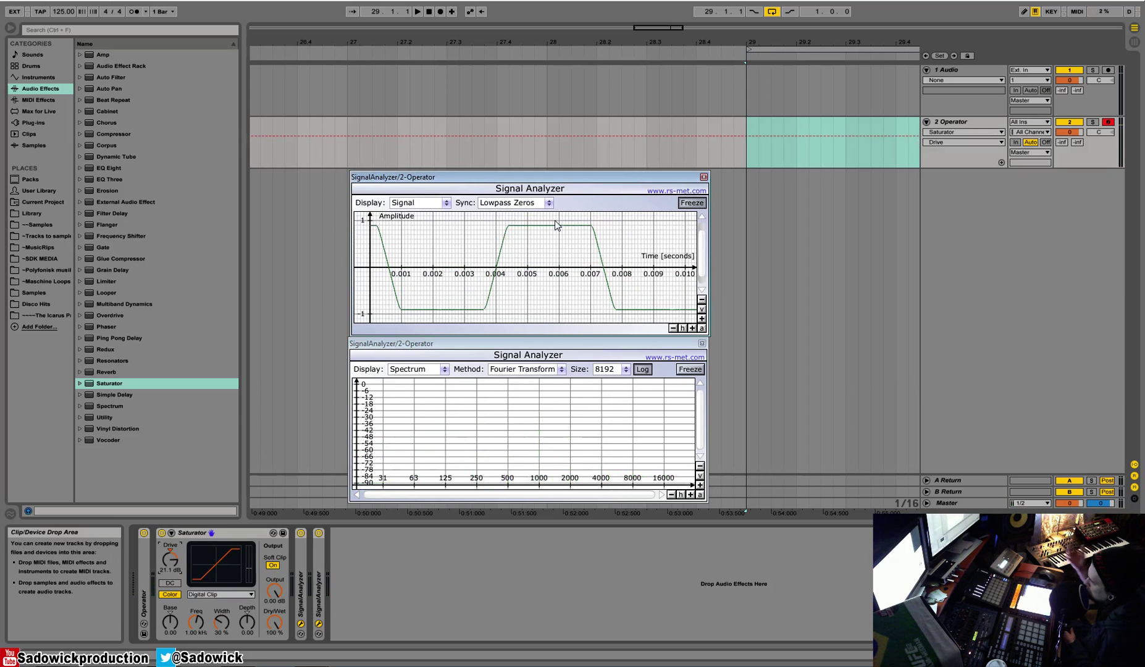
# Switch Saturator to the Analog Clip curve and reduce Drive to 15.4 dB.
pyautogui.click(219, 598)
pyautogui.click(222, 593)
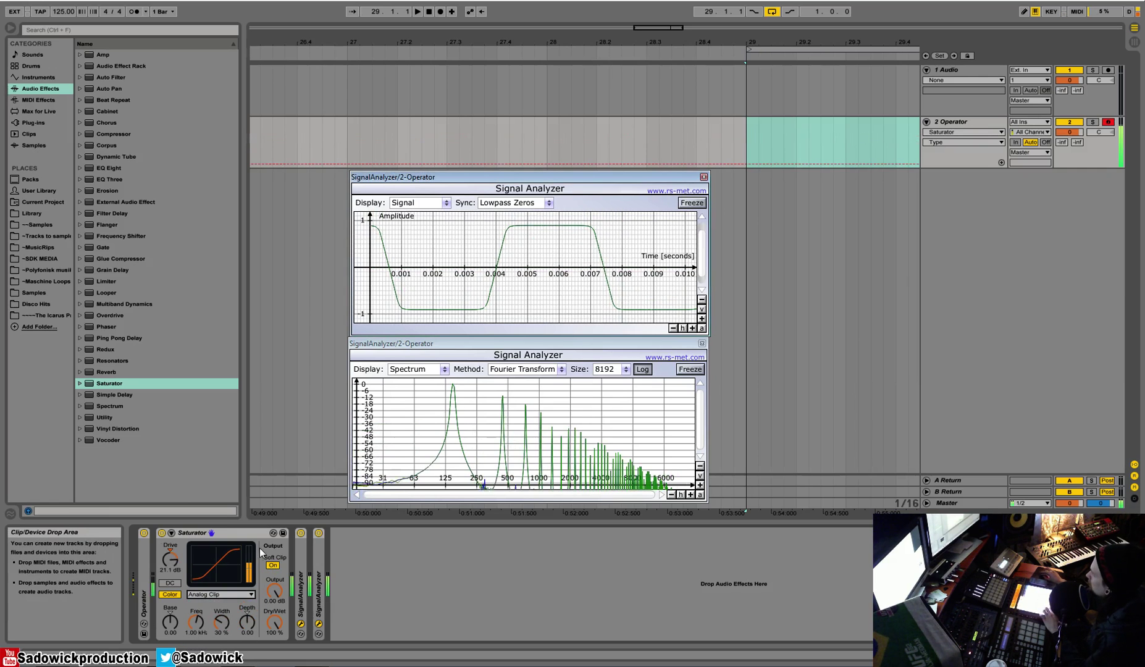
pyautogui.moveTo(170, 559)
pyautogui.mouseDown()
pyautogui.moveTo(170, 534)
pyautogui.moveTo(170, 568)
pyautogui.mouseUp()
# Switch Saturator to the Soft Sine curve and set Drive to 21.1 dB.
pyautogui.click(208, 594)
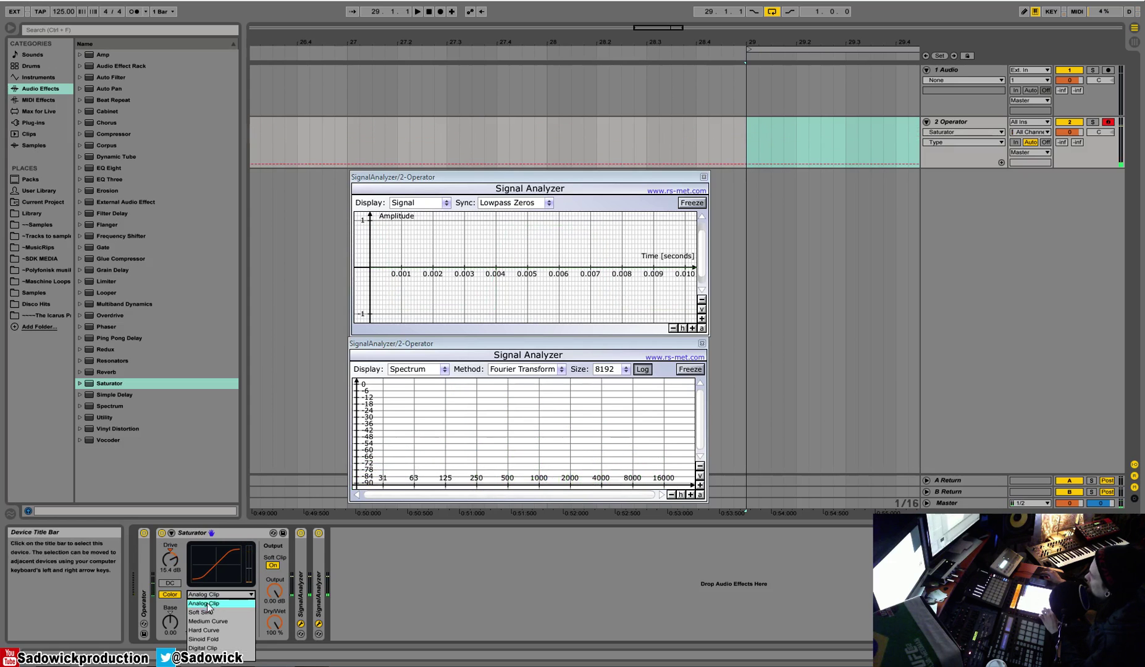
pyautogui.click(206, 612)
pyautogui.moveTo(173, 567); pyautogui.dragTo(172, 561)
# Switch Saturator to the Hard Curve type and lower Drive to 13.7 dB.
pyautogui.click(236, 594)
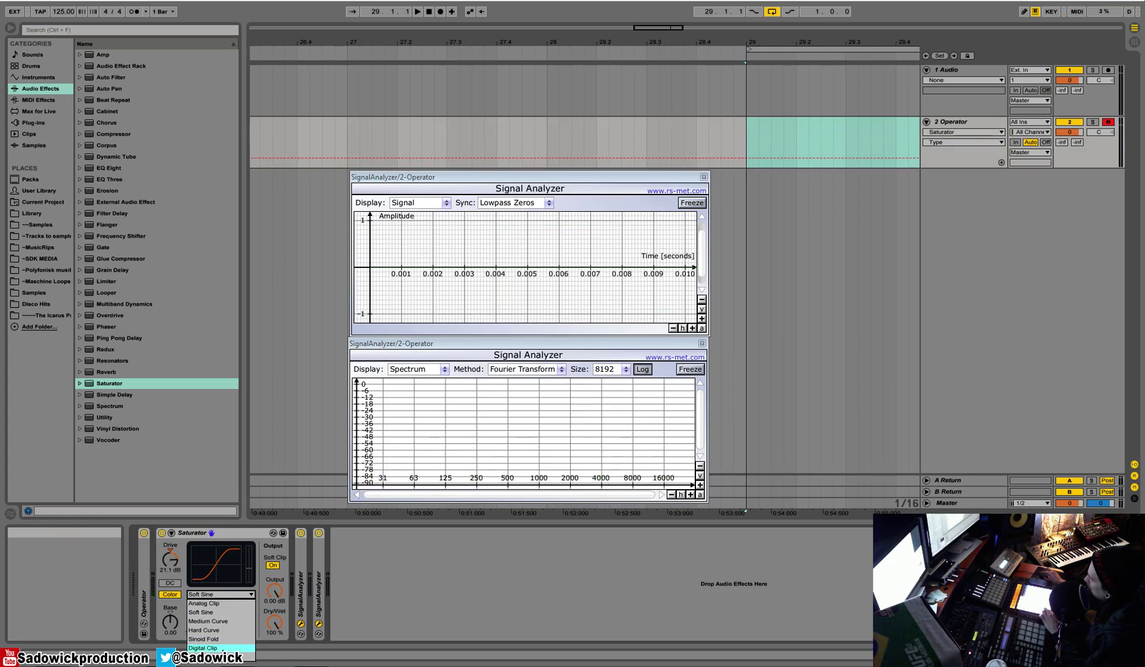
pyautogui.click(226, 630)
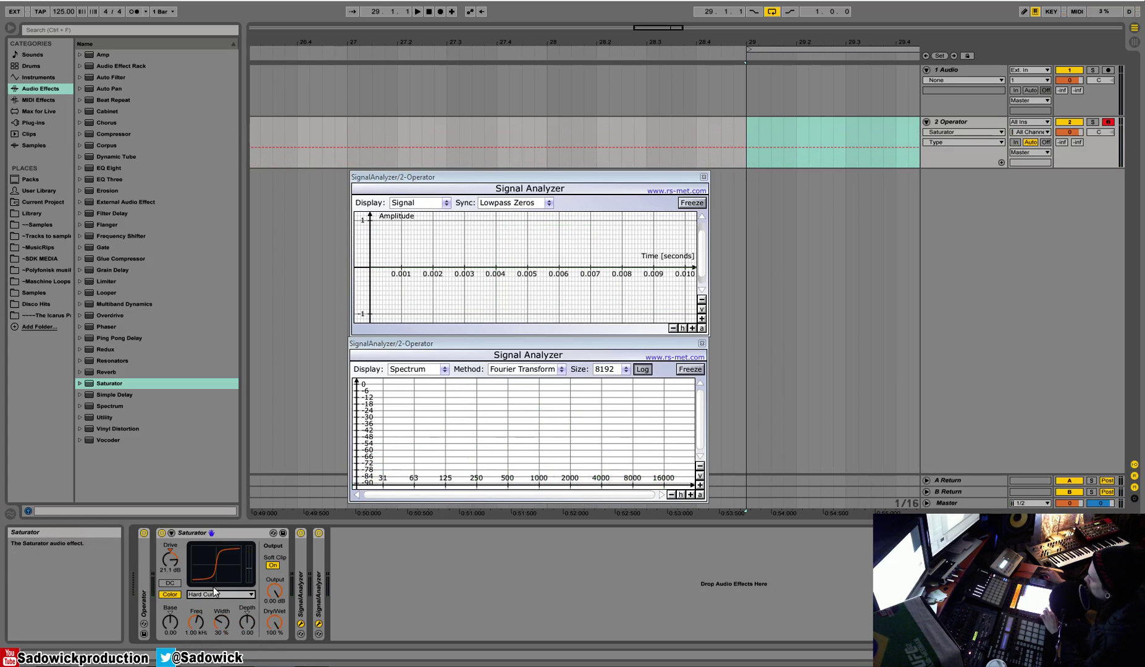
pyautogui.moveTo(173, 560)
pyautogui.mouseDown()
pyautogui.moveTo(173, 586)
pyautogui.moveTo(173, 569)
pyautogui.mouseUp()
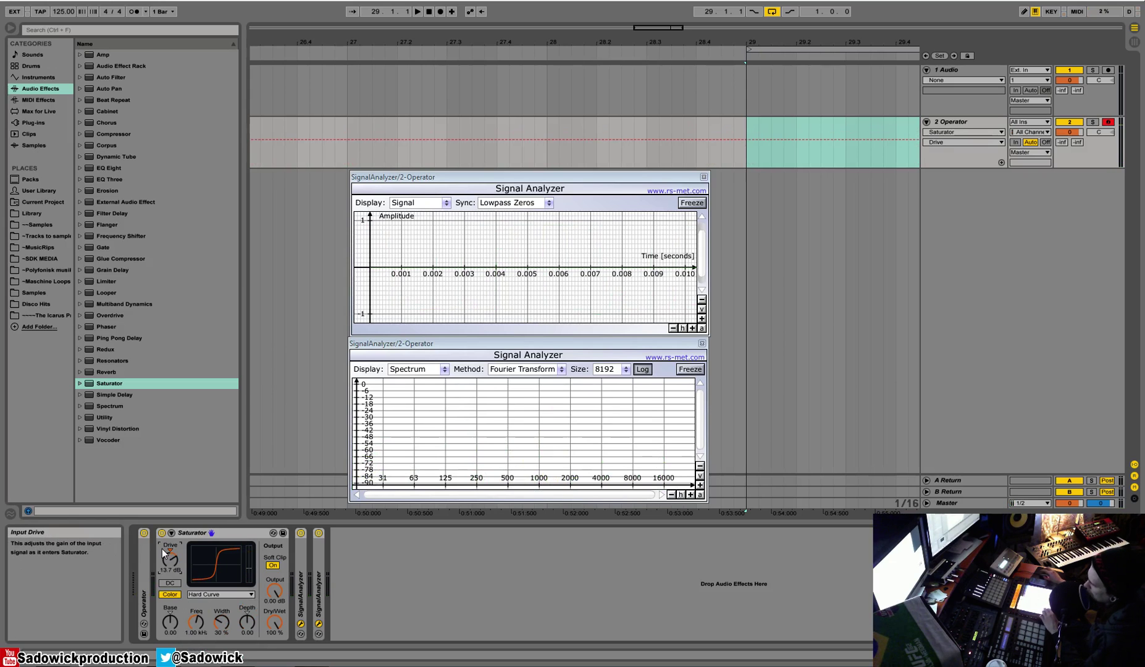
# Cut Saturator from the Operator track and insert Vinyl Distortion ahead of the analyzers.
pyautogui.rightClick(234, 533)
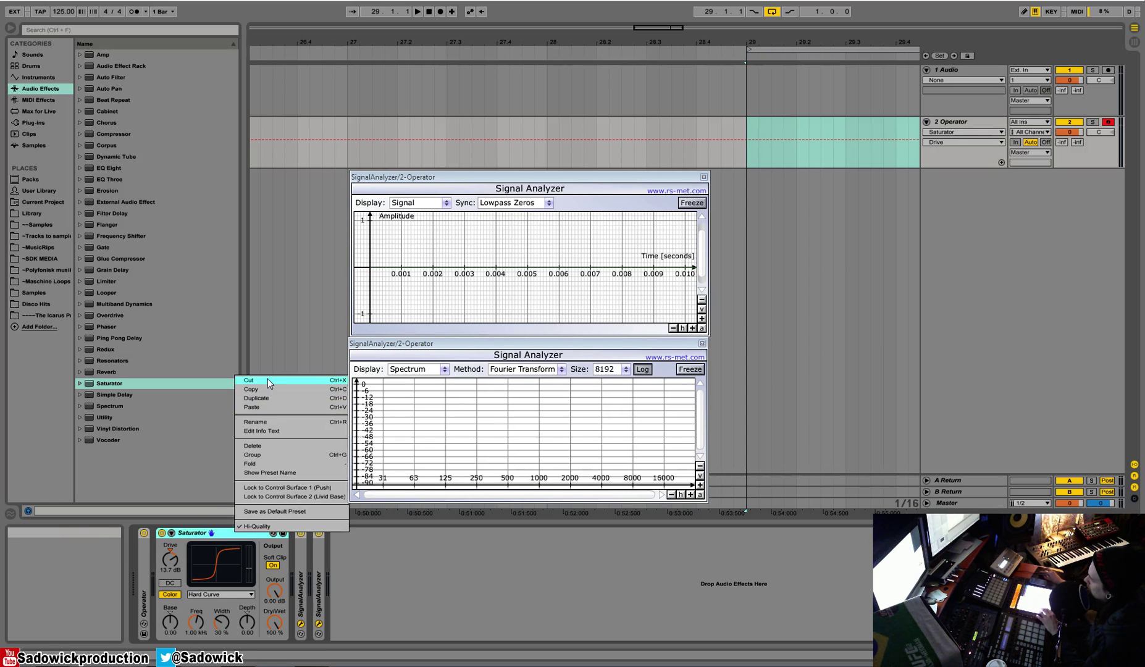
pyautogui.click(267, 378)
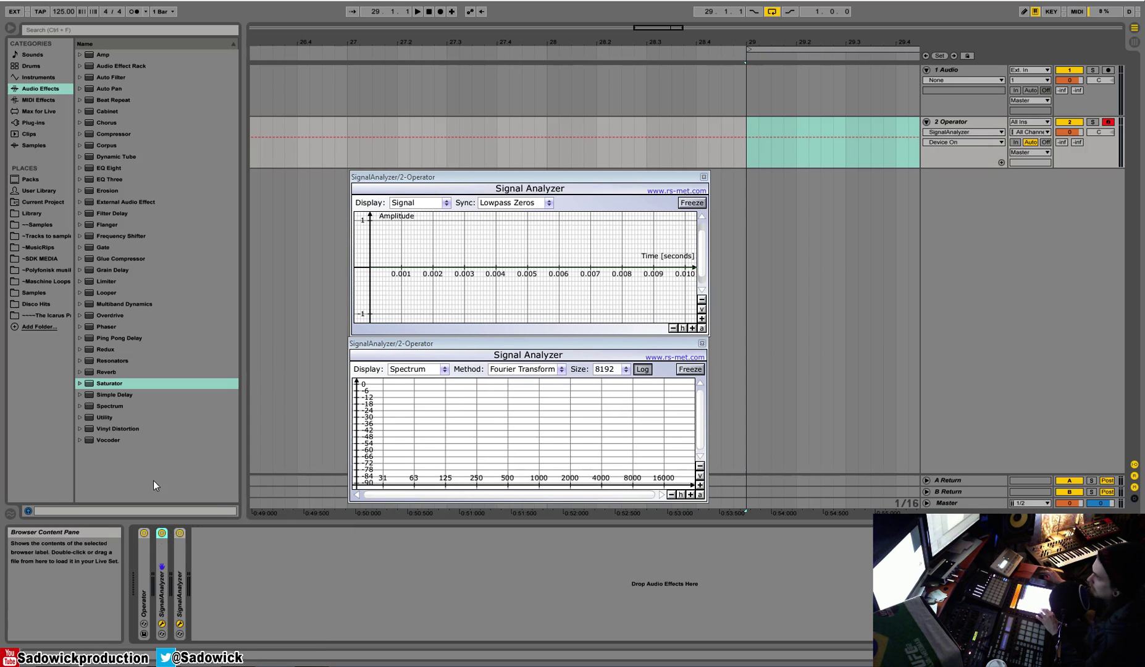
pyautogui.doubleClick(125, 428)
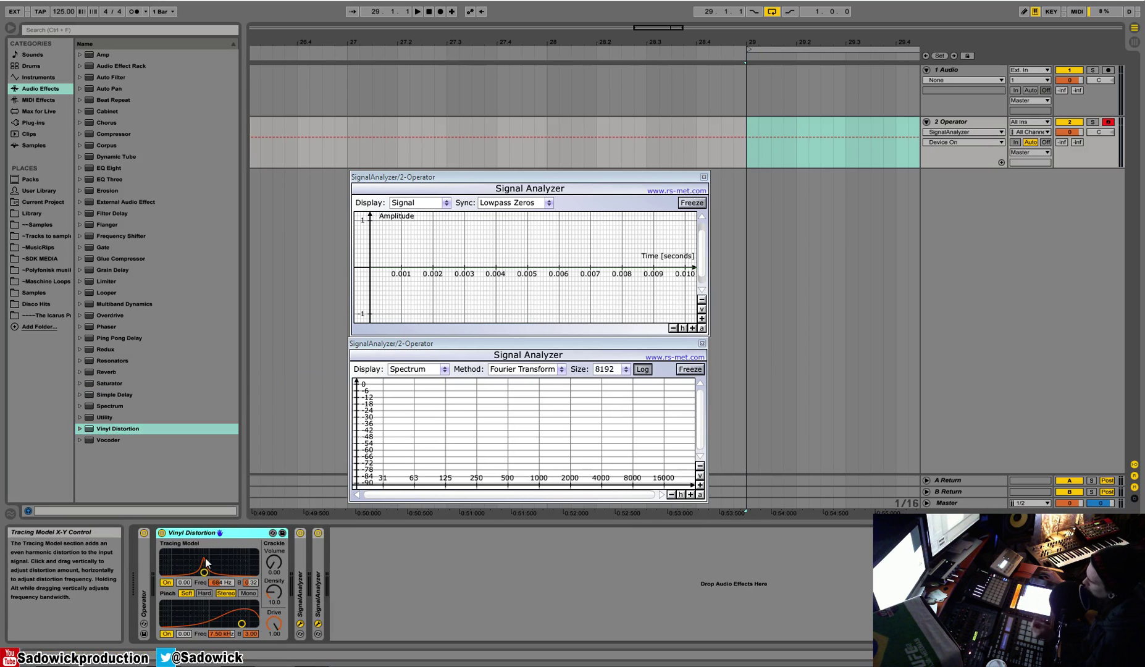
# Set Vinyl Distortion's Tracing Model to 0.59 at 1.08 kHz, and try Crackle Volume at 1.00 before returning it to 0.00.
pyautogui.moveTo(205, 571)
pyautogui.mouseDown()
pyautogui.moveTo(212, 557)
pyautogui.moveTo(274, 563)
pyautogui.moveTo(274, 494)
pyautogui.mouseUp()
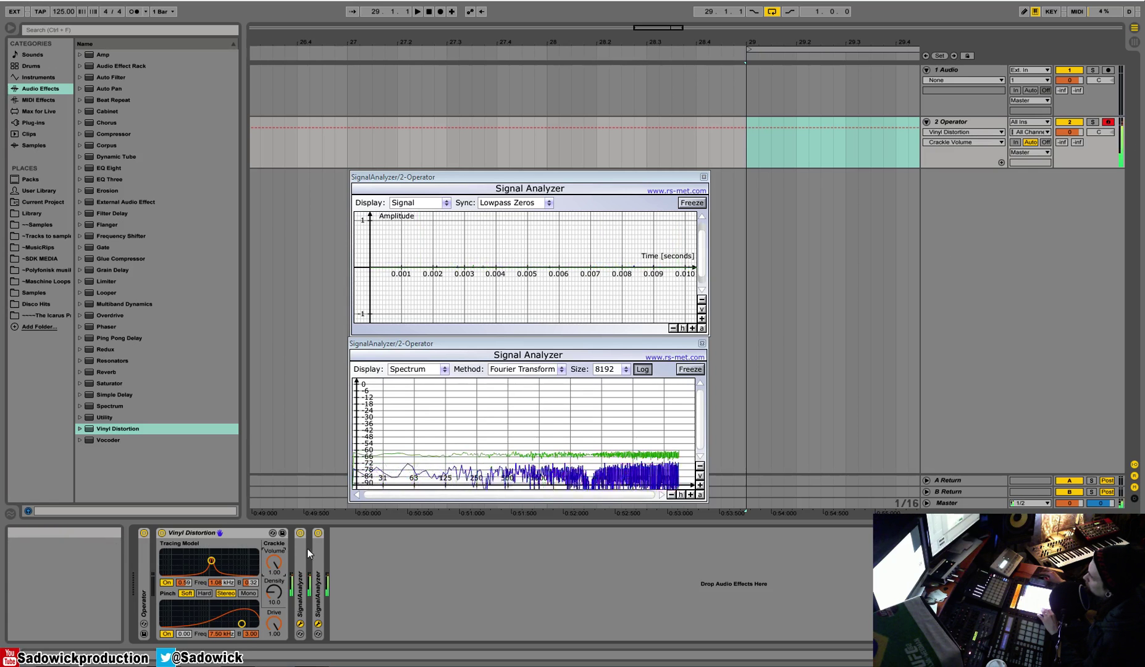
pyautogui.moveTo(275, 563); pyautogui.dragTo(275, 629)
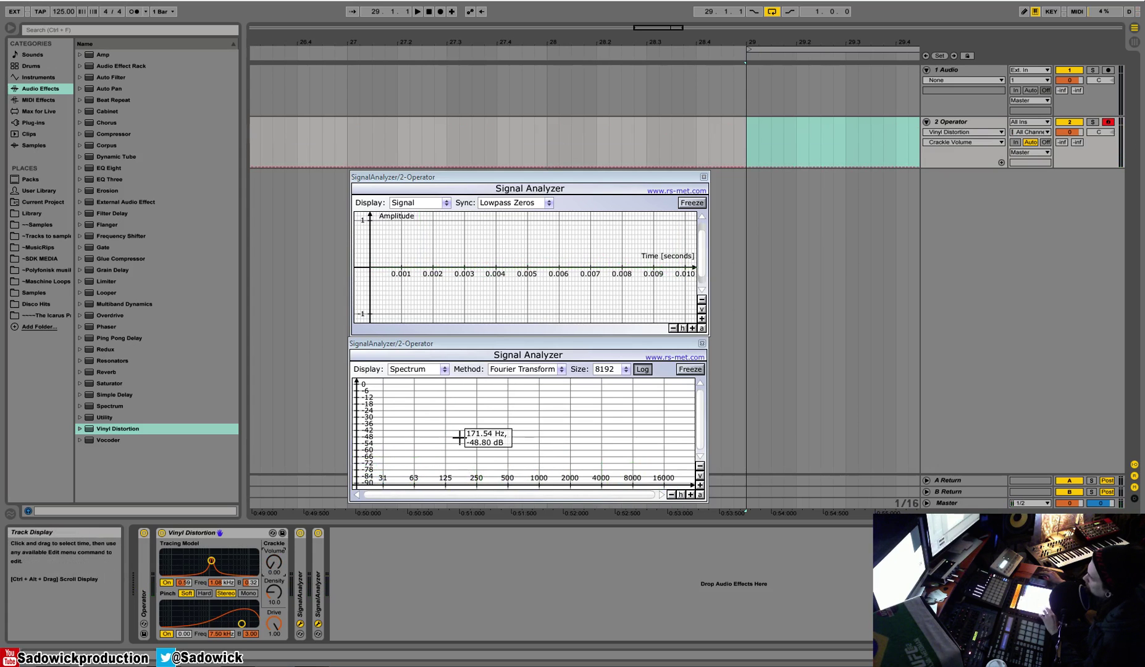
# Set Vinyl Distortion's Tracing Model to 0.91 at 436 Hz and its Pinch to 1.00 at 2.15 kHz.
pyautogui.moveTo(211, 560)
pyautogui.mouseDown()
pyautogui.moveTo(171, 553)
pyautogui.moveTo(213, 552)
pyautogui.moveTo(192, 557)
pyautogui.mouseUp()
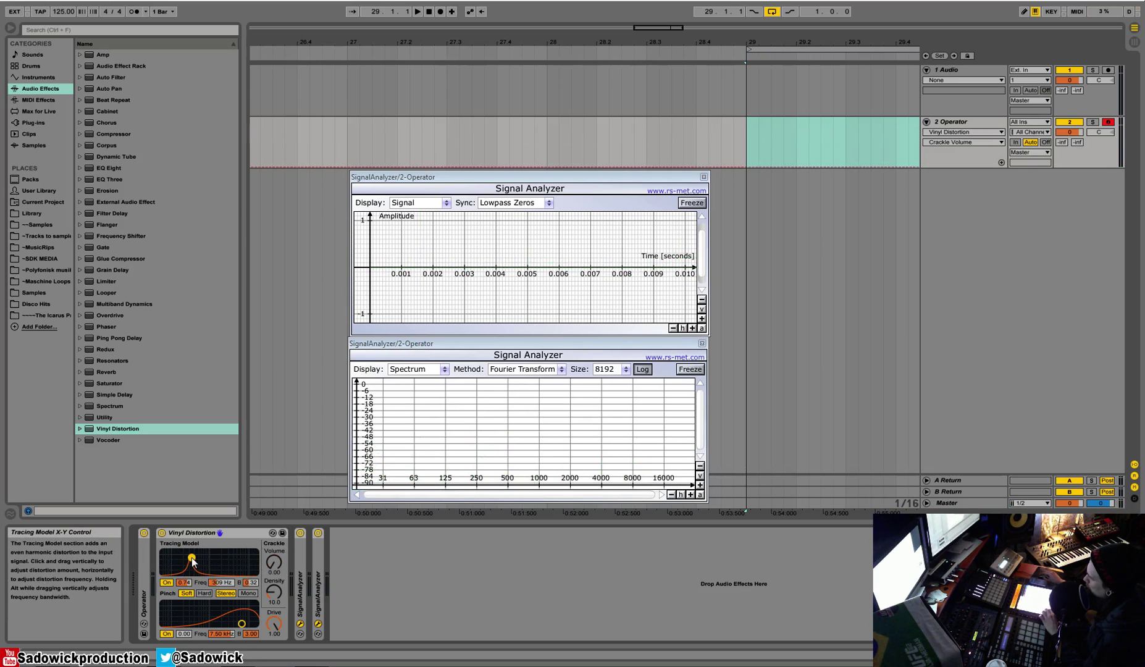
pyautogui.moveTo(191, 558)
pyautogui.mouseDown()
pyautogui.moveTo(207, 554)
pyautogui.moveTo(198, 556)
pyautogui.mouseUp()
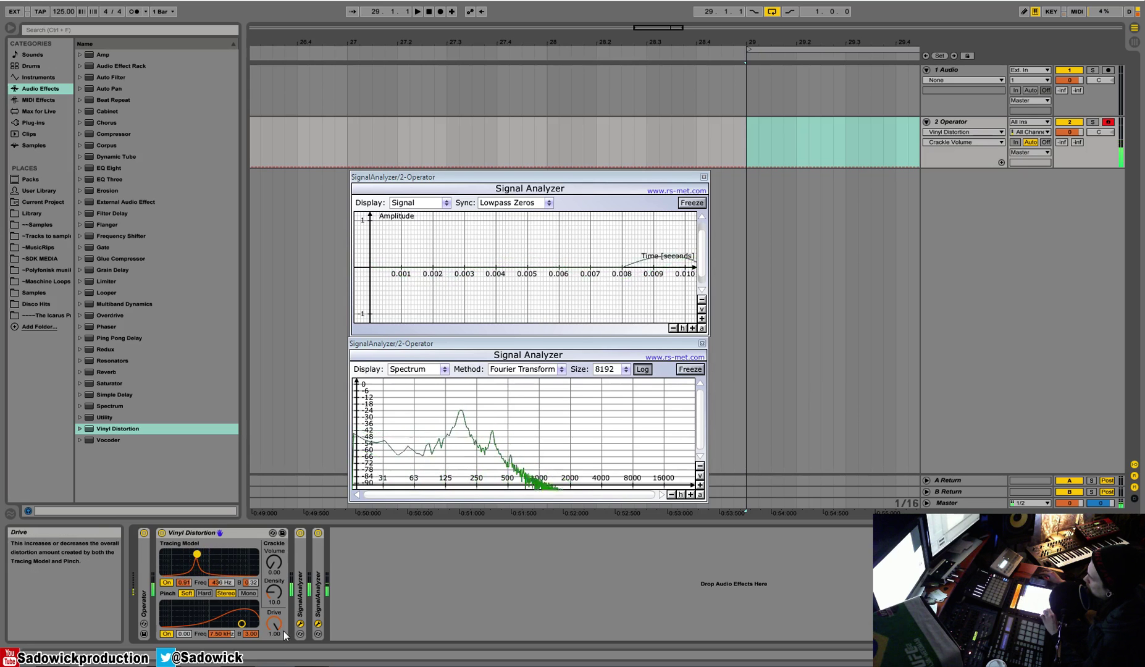
pyautogui.moveTo(241, 624); pyautogui.dragTo(215, 619)
pyautogui.moveTo(226, 608); pyautogui.dragTo(221, 603)
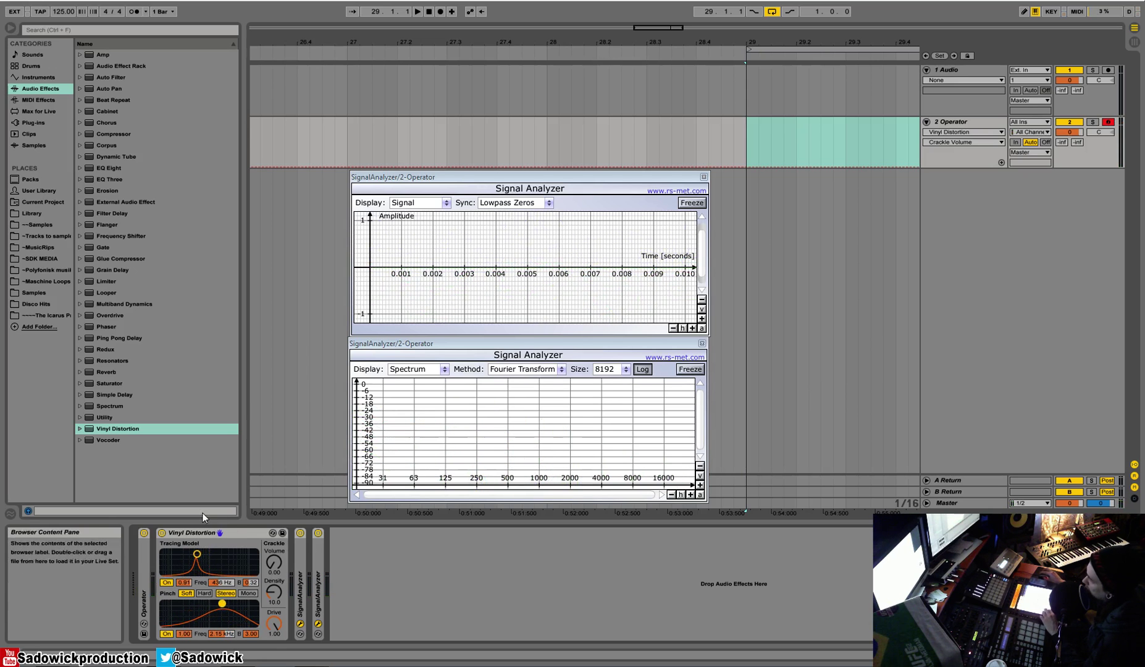
# Remove Vinyl Distortion from the Operator track, and briefly unfold the Operator device to view its settings before collapsing it again.
pyautogui.rightClick(236, 532)
pyautogui.click(250, 395)
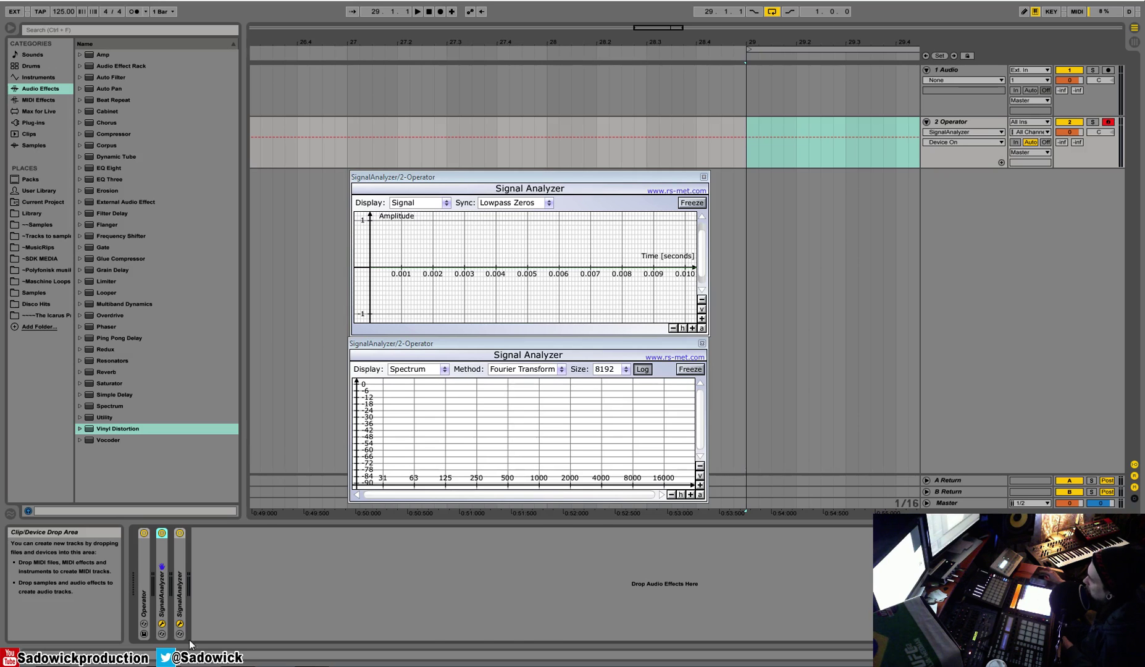
pyautogui.doubleClick(145, 569)
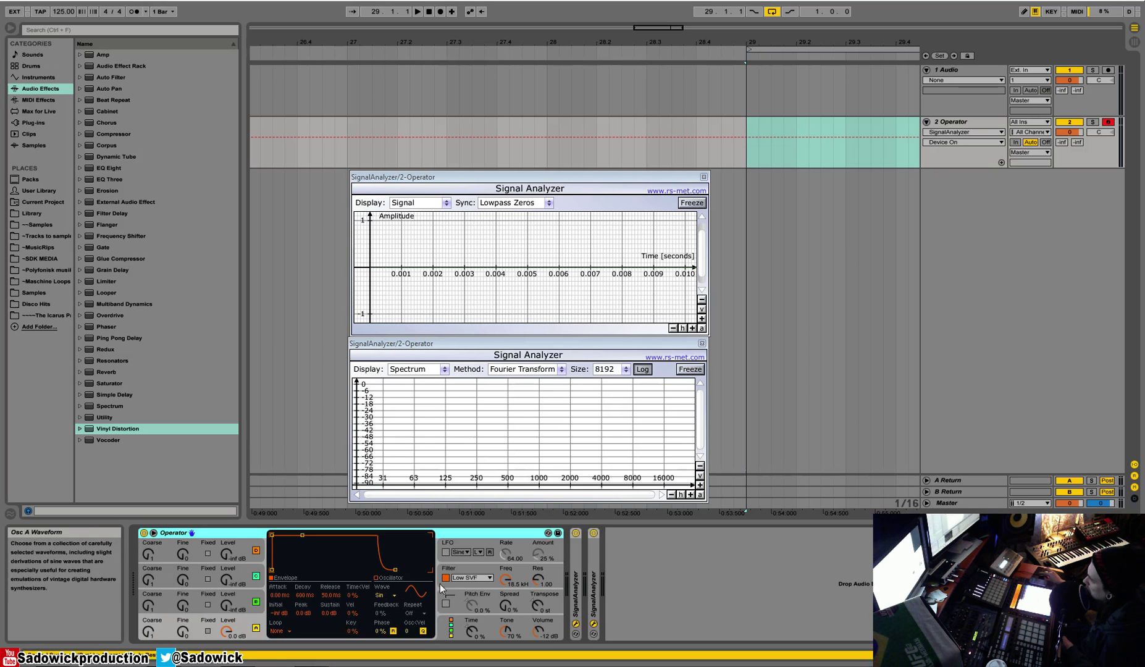
pyautogui.doubleClick(218, 534)
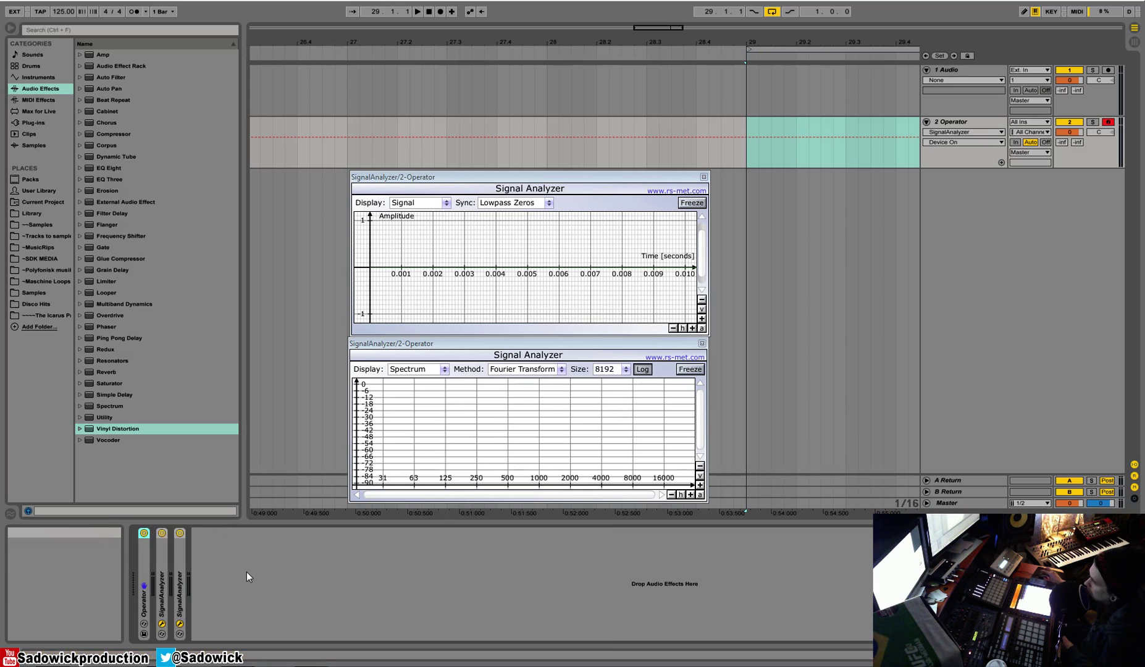